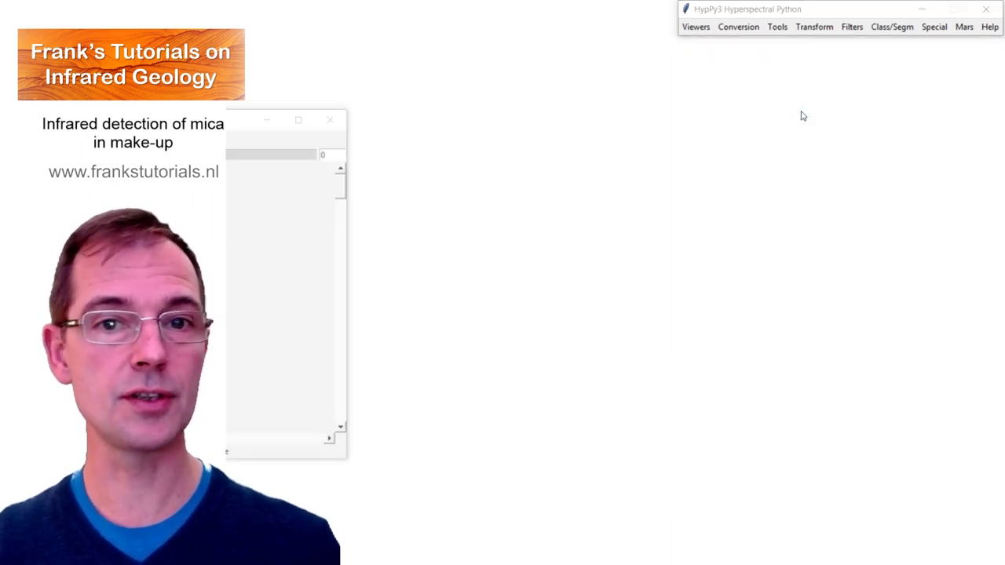
# Open mica_specimen_flp_s_dfilt_mean7 and enlarge its viewer so the whole specimen is visible
pyautogui.click(413, 82)
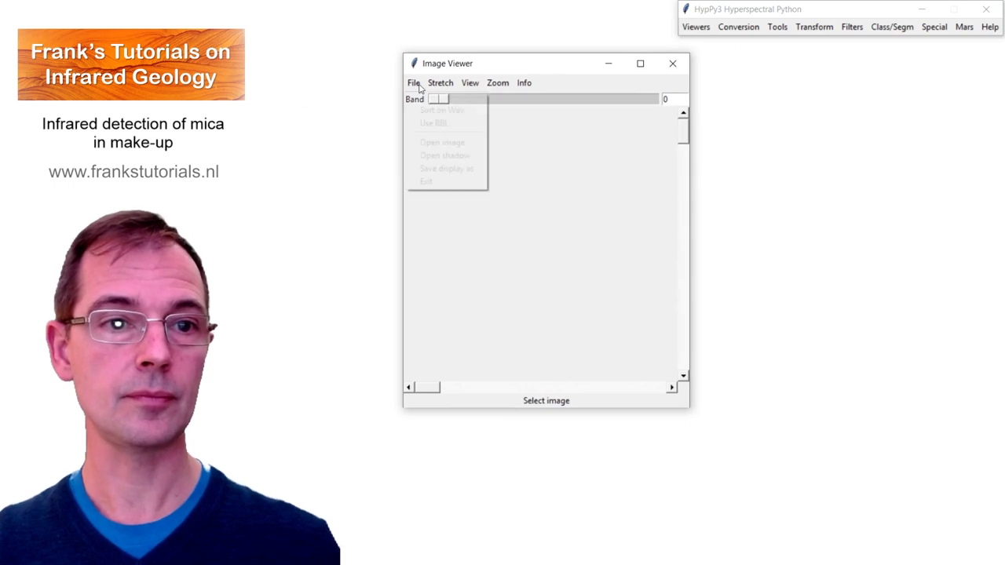
pyautogui.click(439, 141)
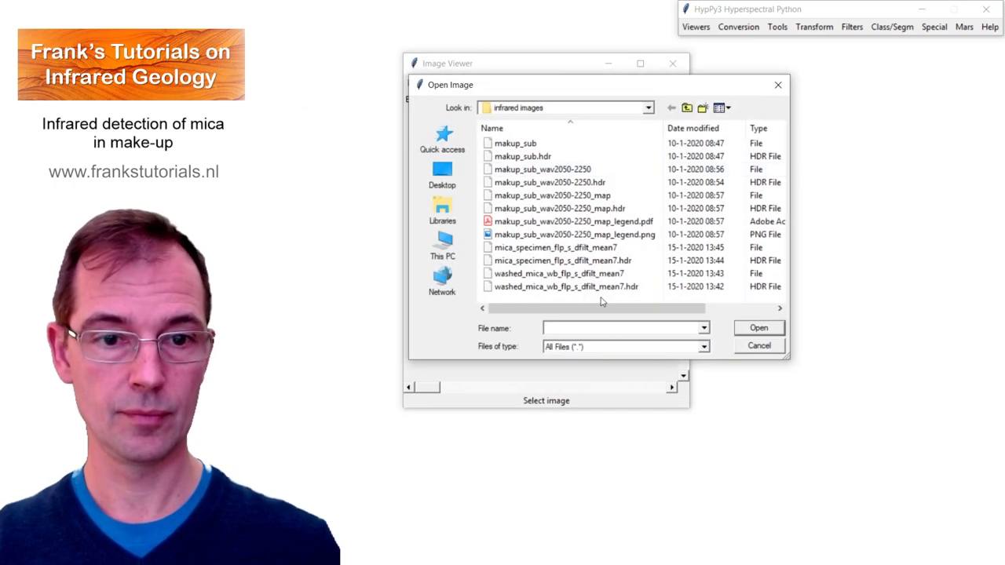
pyautogui.click(594, 249)
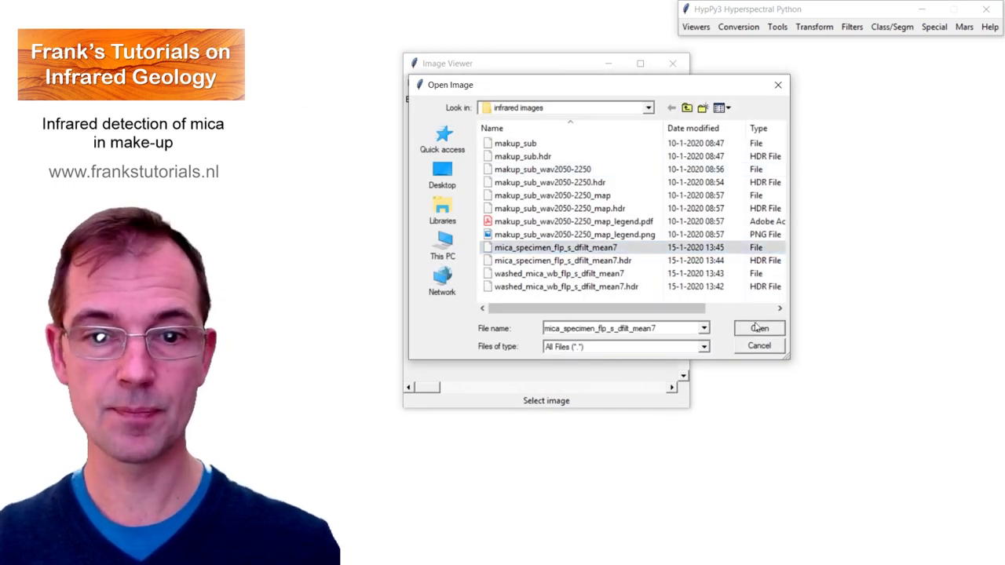
pyautogui.click(759, 328)
pyautogui.moveTo(557, 69); pyautogui.dragTo(515, 29)
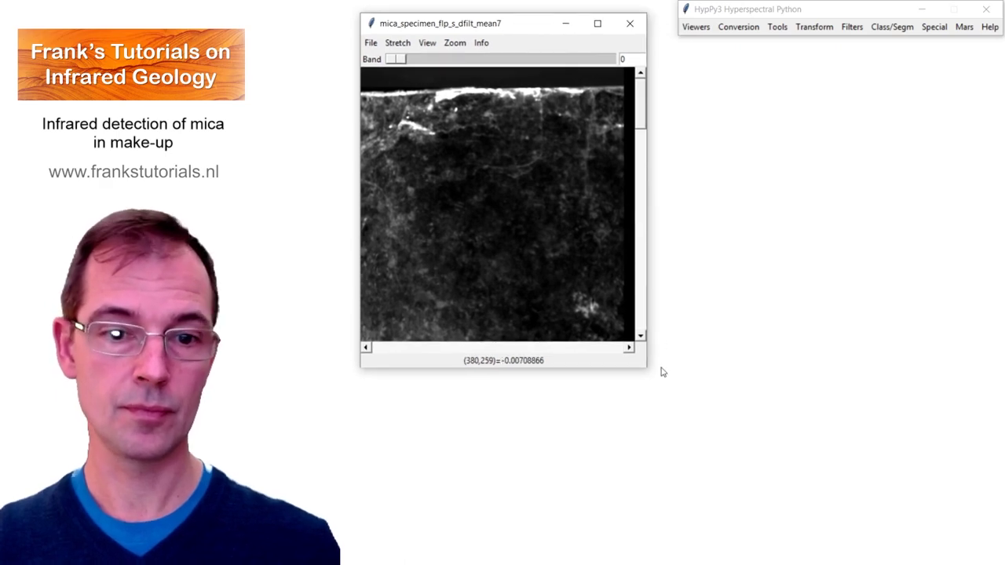
pyautogui.moveTo(645, 367); pyautogui.dragTo(664, 518)
pyautogui.scroll(-2, 589, 396)
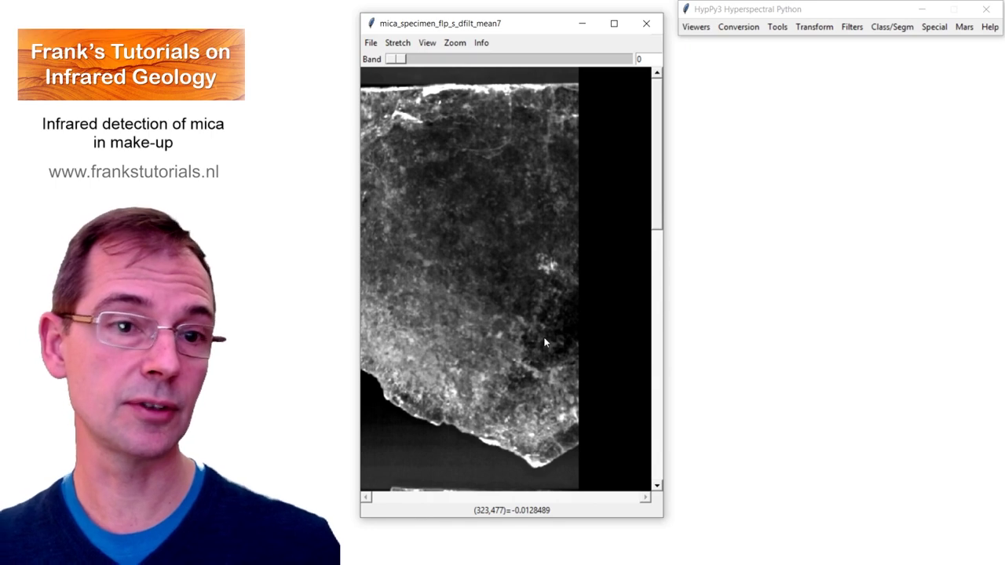
# Plot the spectrum of pixel 187, 441 and move the Figure 1 plot up and right
pyautogui.click(467, 321)
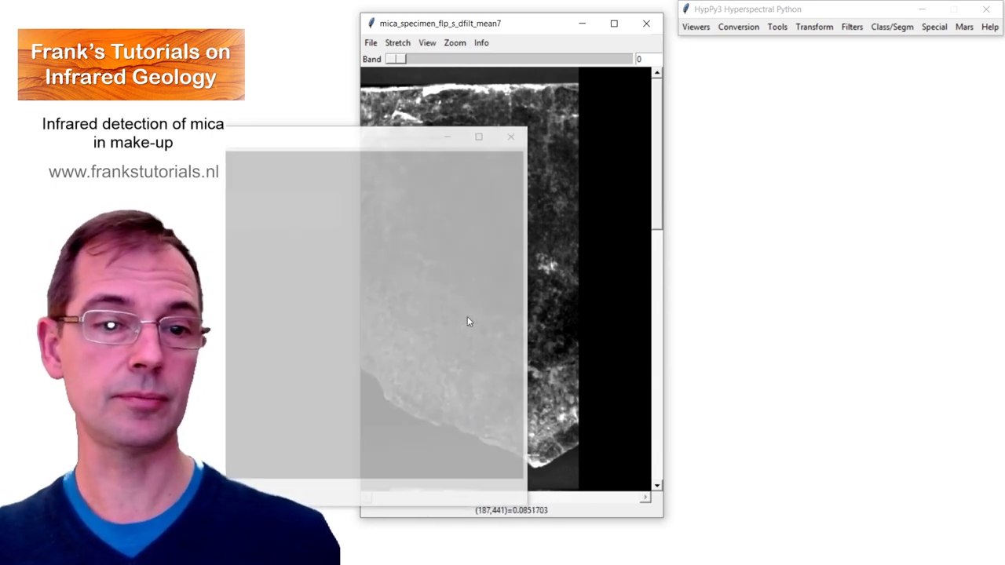
pyautogui.moveTo(392, 139); pyautogui.dragTo(840, 73)
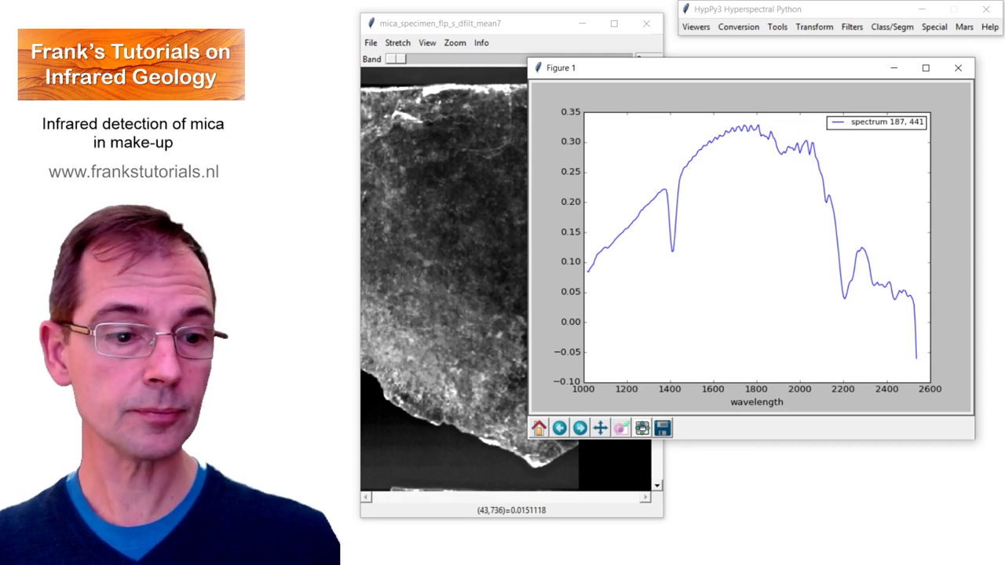
# Capture the area around the spectrum plot with Snipping Tool
pyautogui.press('super+shift+s')
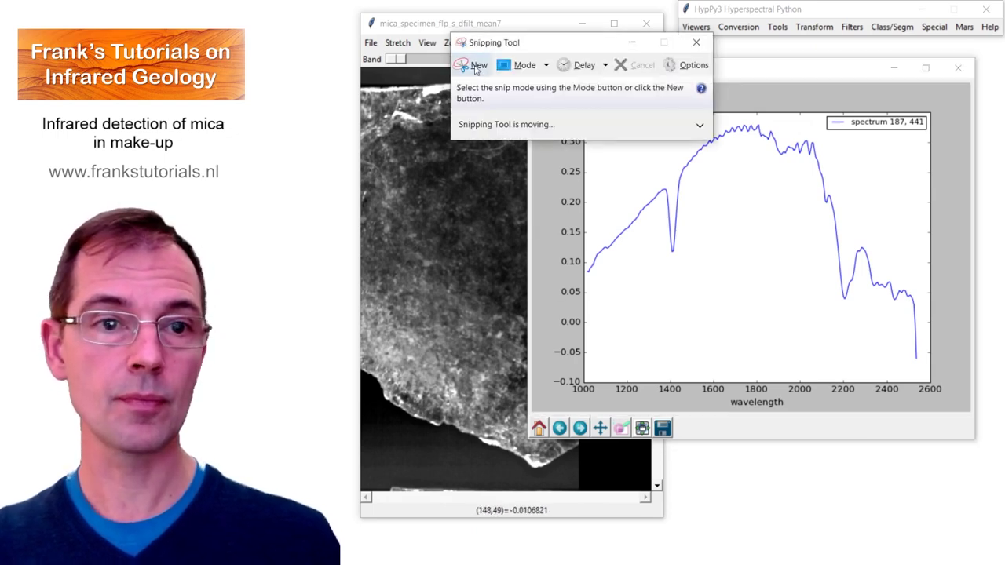
pyautogui.click(475, 65)
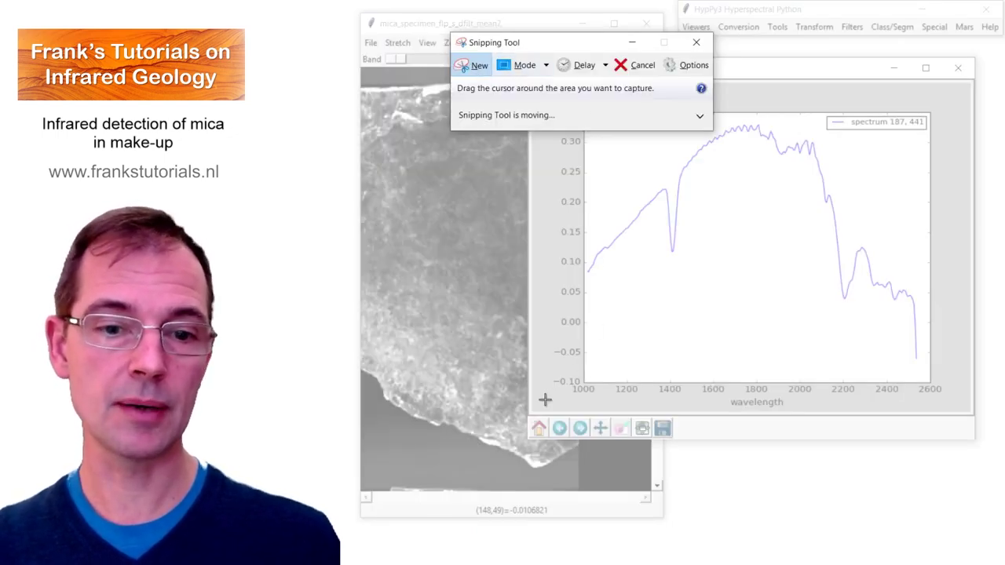
pyautogui.moveTo(545, 399); pyautogui.dragTo(972, 96)
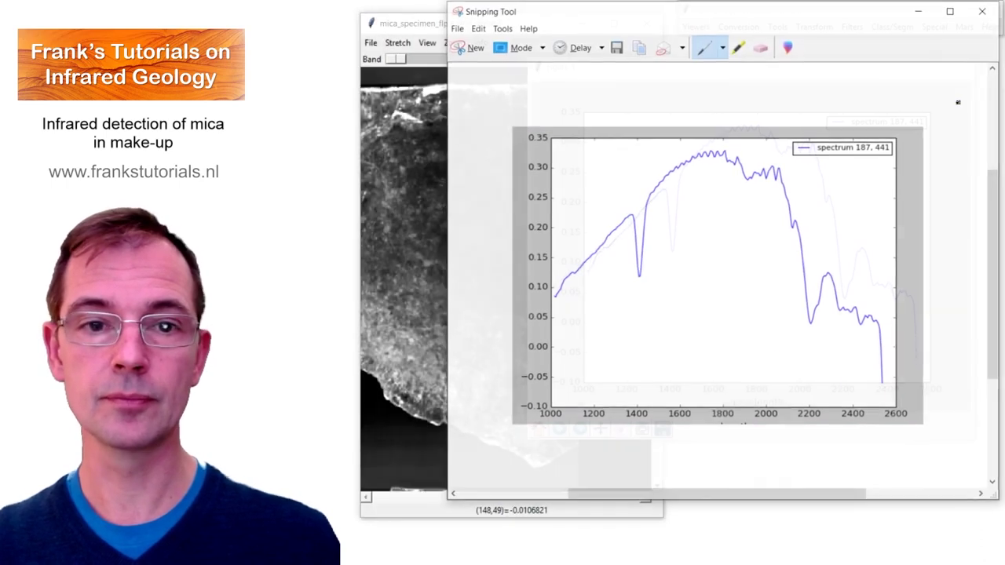
# Highlight the absorption dips near 2200 and 1400 in yellow
pyautogui.click(739, 48)
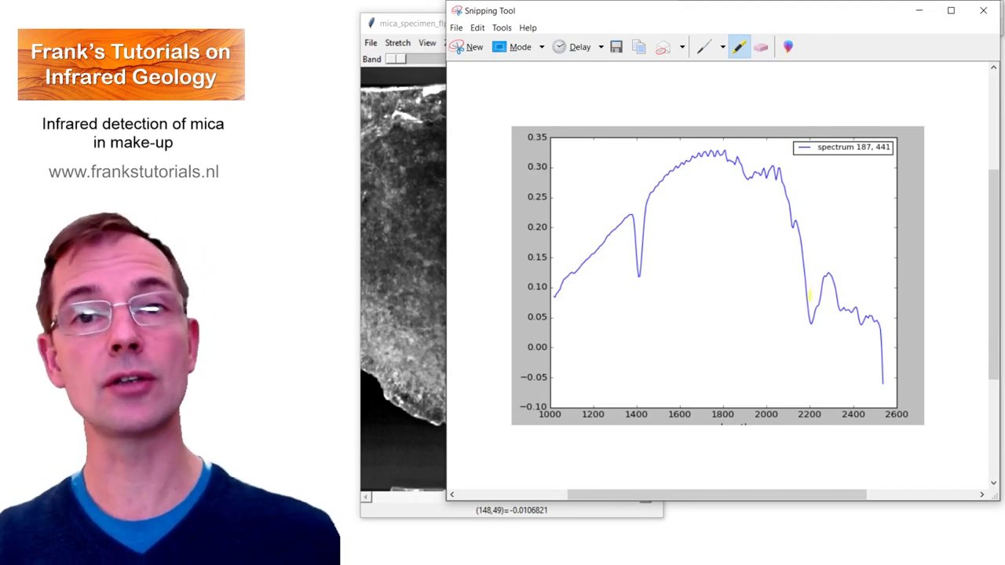
pyautogui.moveTo(809, 313); pyautogui.dragTo(812, 318)
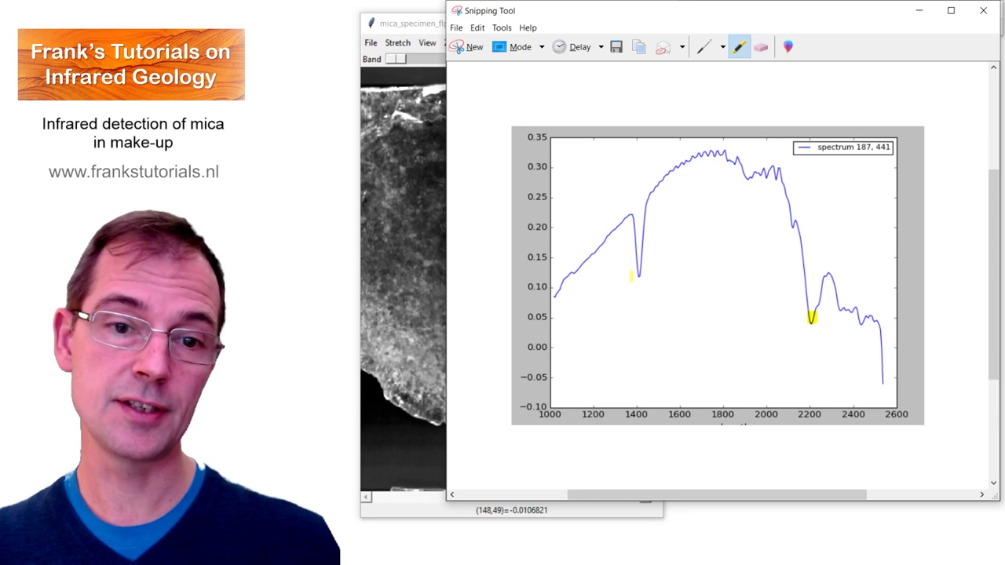
pyautogui.moveTo(637, 266); pyautogui.dragTo(638, 275)
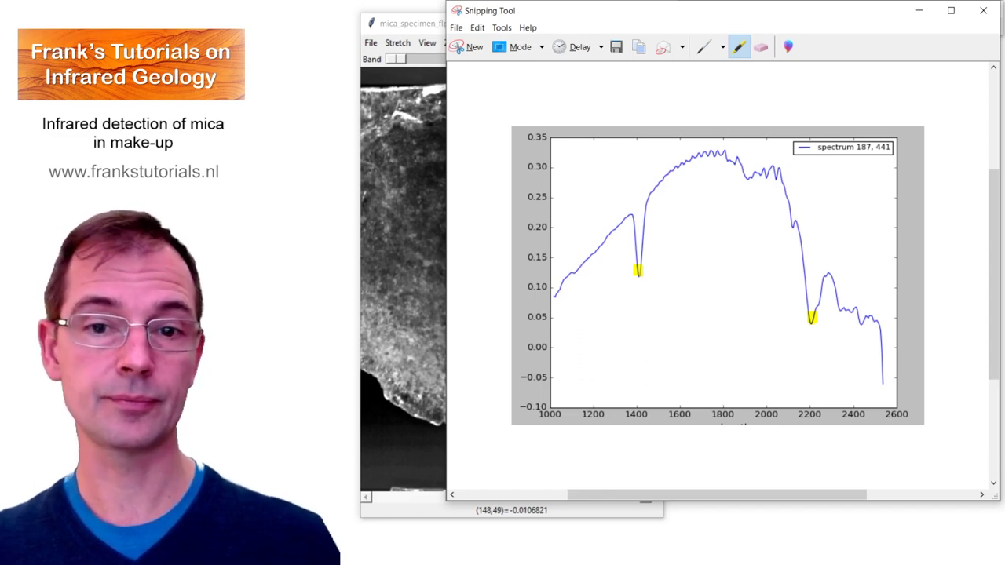
# Close the annotated snip, the mica specimen viewer and the spectrum plot
pyautogui.click(984, 10)
pyautogui.click(649, 26)
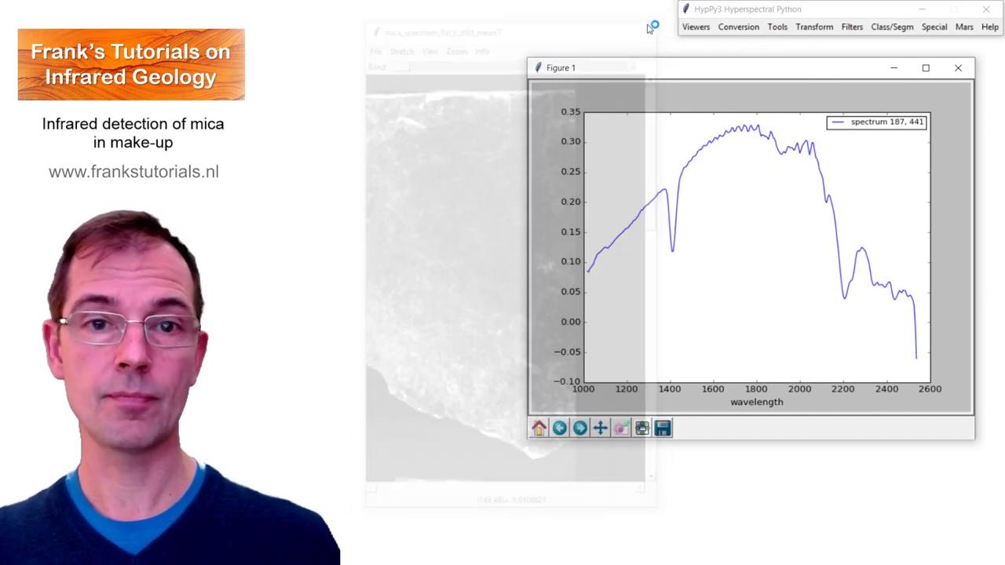
pyautogui.click(958, 69)
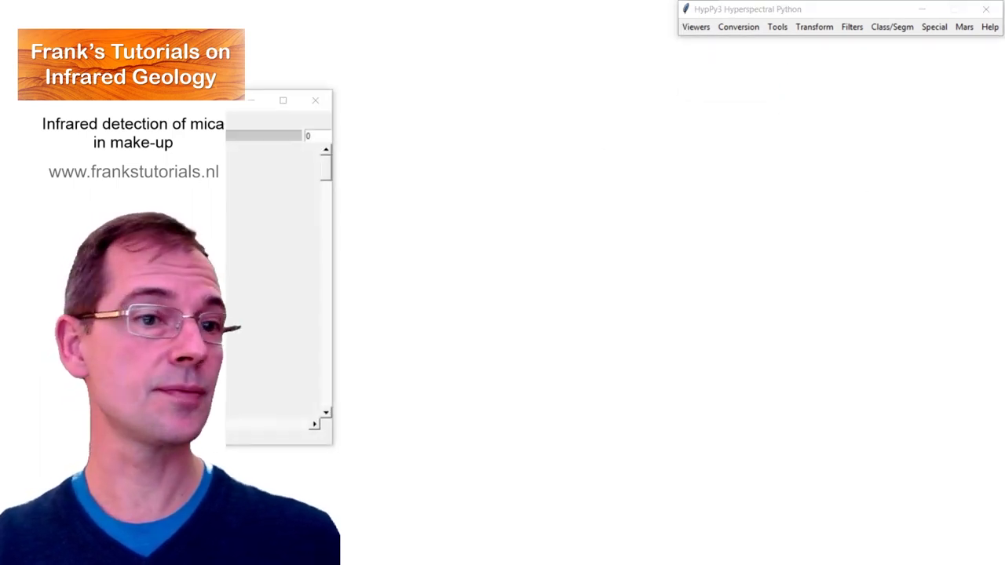
# Open makup_sub, shrink its viewer to fit, and position it beside the palette photo
pyautogui.click(368, 81)
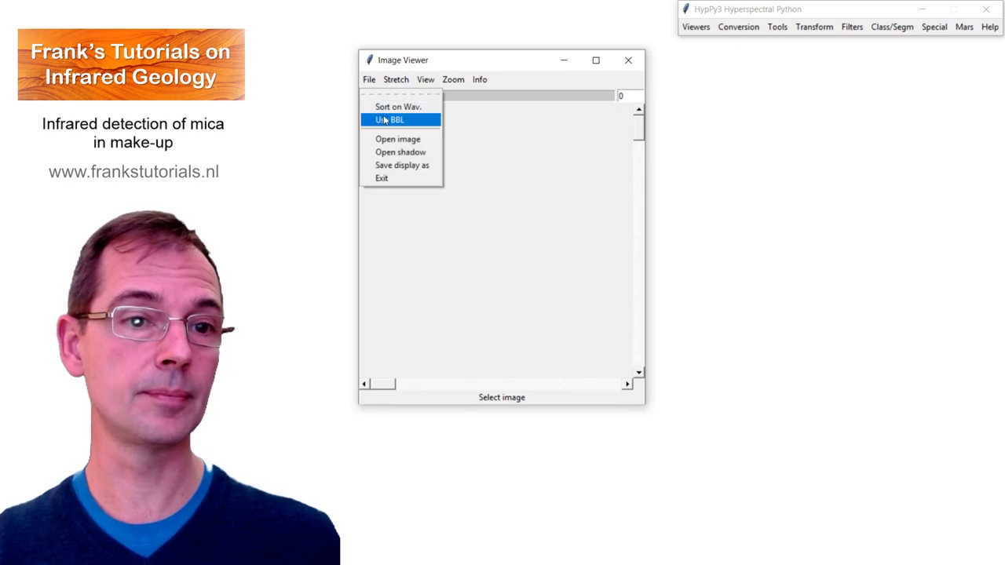
pyautogui.click(397, 138)
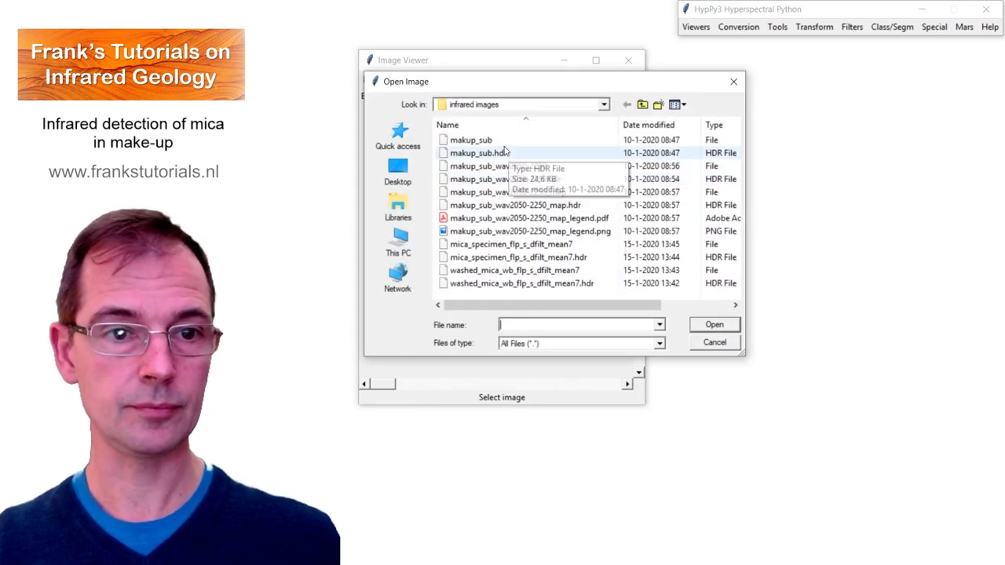
pyautogui.click(475, 140)
pyautogui.click(715, 325)
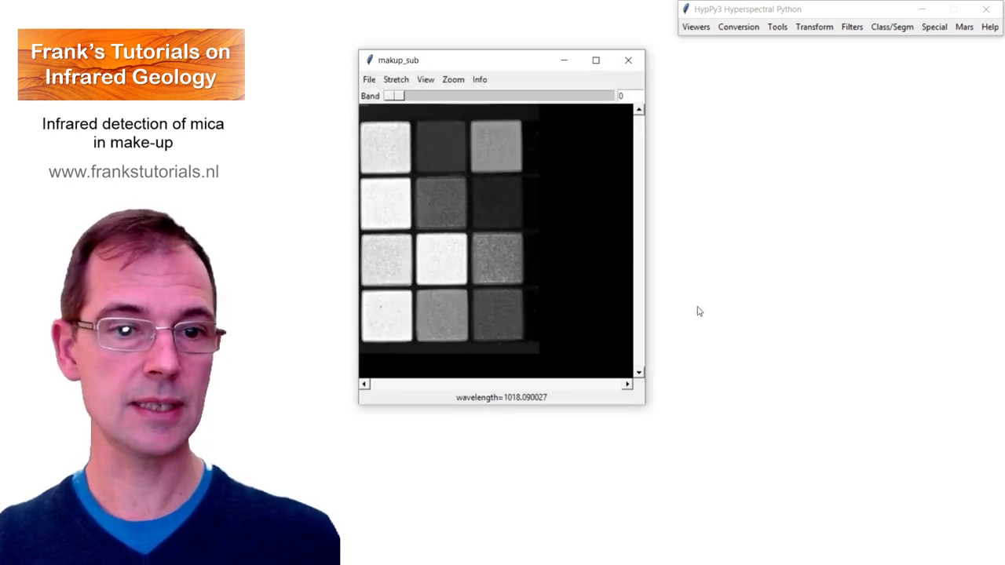
pyautogui.moveTo(646, 405); pyautogui.dragTo(576, 396)
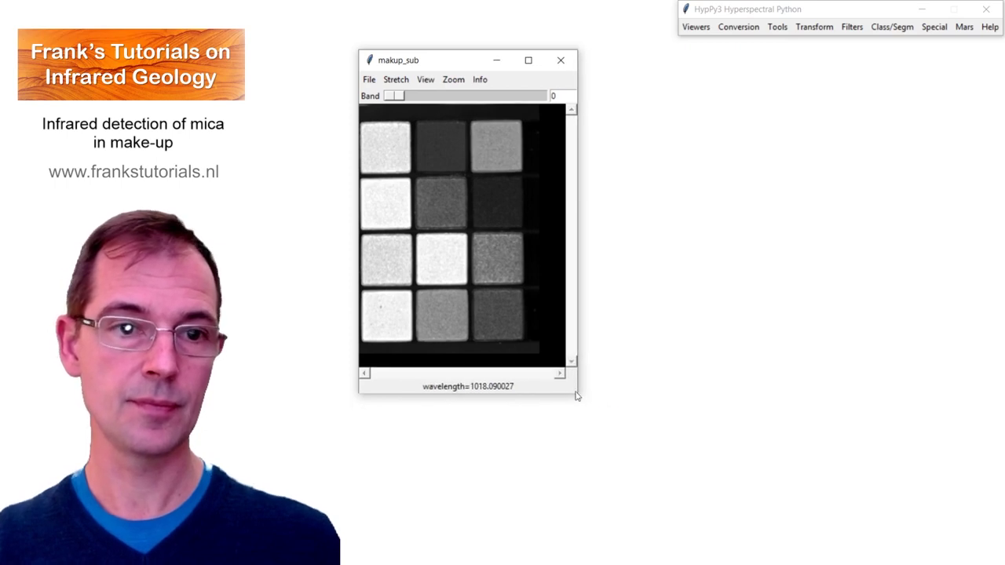
pyautogui.moveTo(446, 63); pyautogui.dragTo(529, 58)
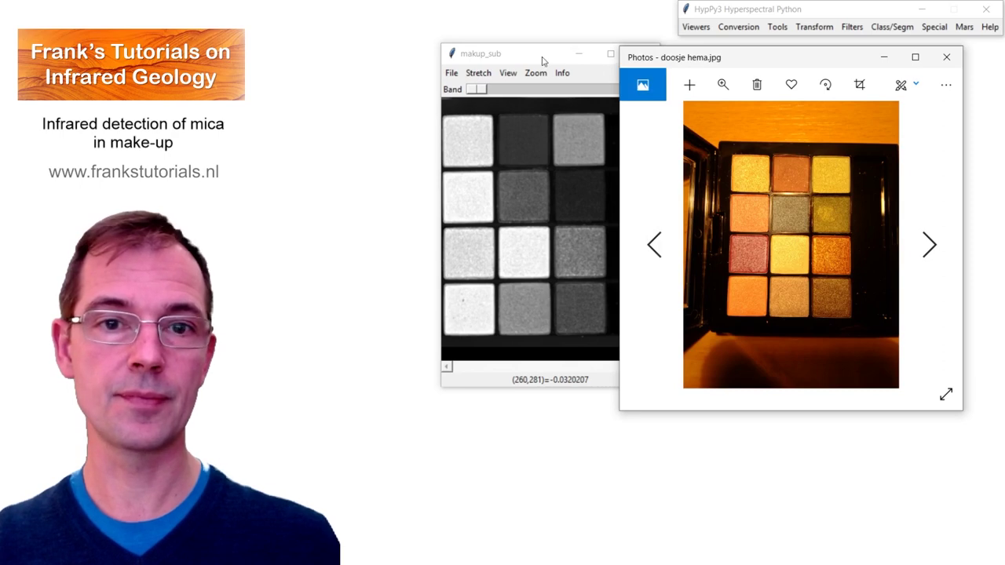
pyautogui.moveTo(544, 61); pyautogui.dragTo(524, 81)
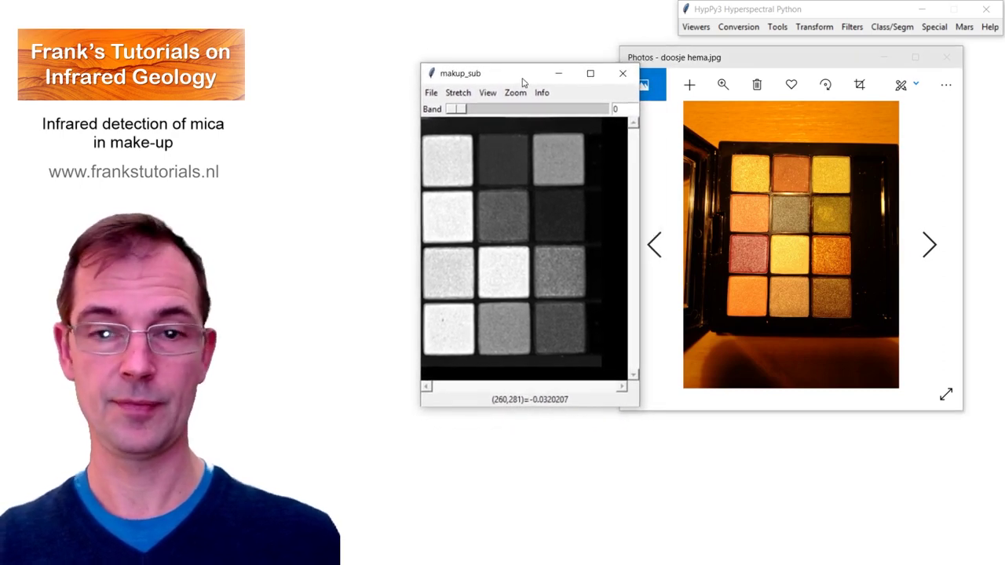
# Plot the spectrum of pixel 35, 63 in the top-left square and center the plot
pyautogui.click(445, 165)
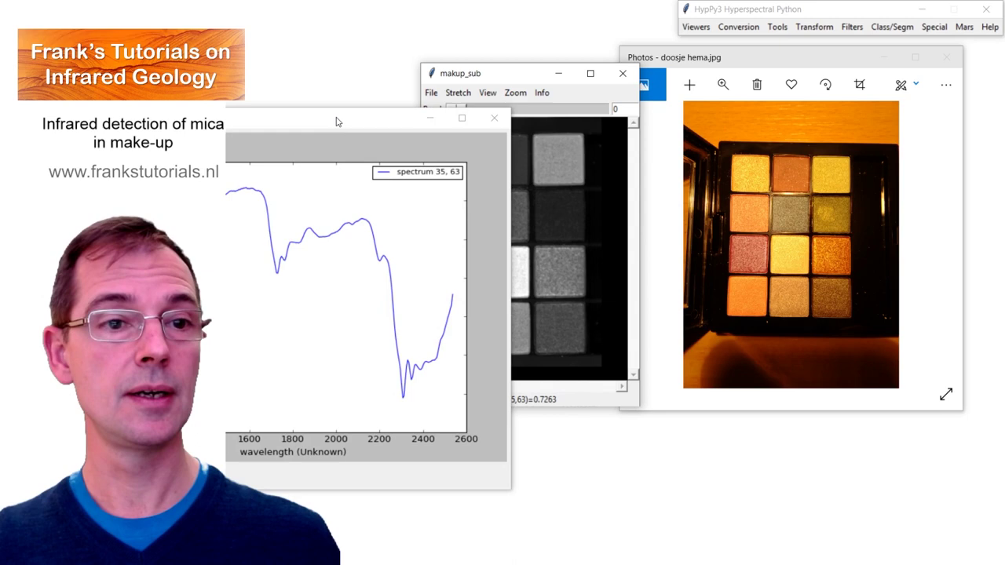
pyautogui.moveTo(338, 125); pyautogui.dragTo(748, 120)
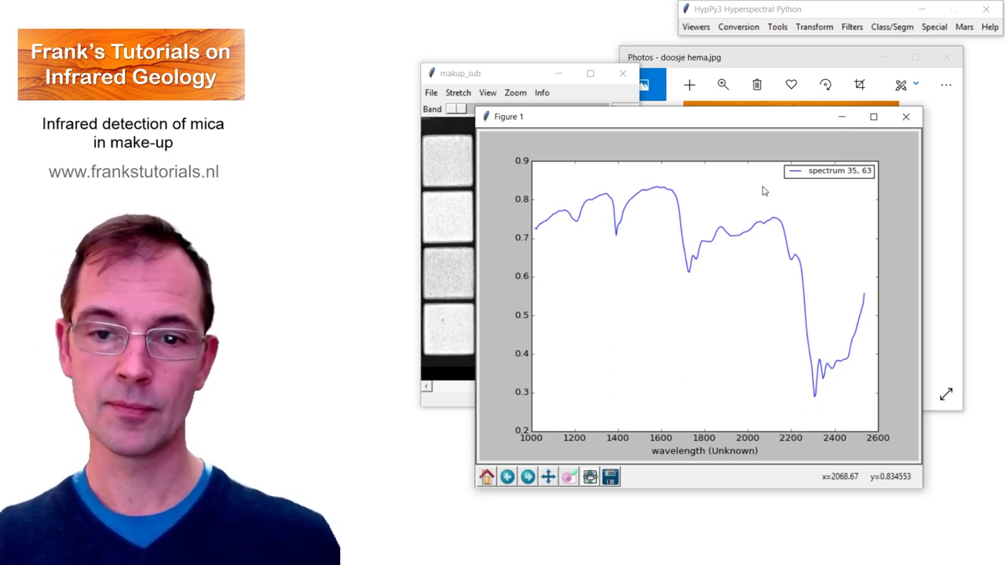
pyautogui.moveTo(718, 122); pyautogui.dragTo(742, 110)
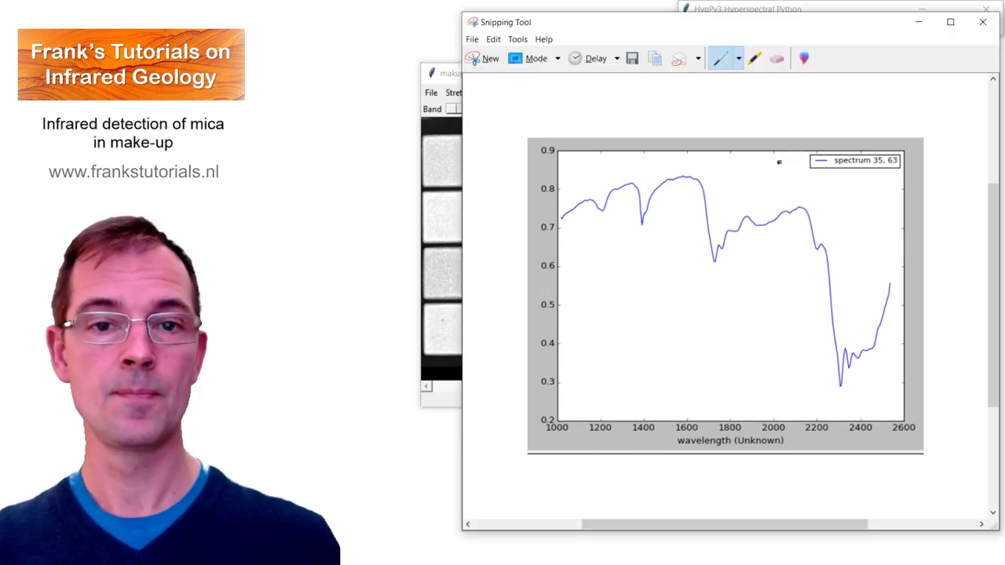
# Highlight dips near 2200, 1400, 1700–1950, 1200 and 2350 nm, then close the snip
pyautogui.click(755, 59)
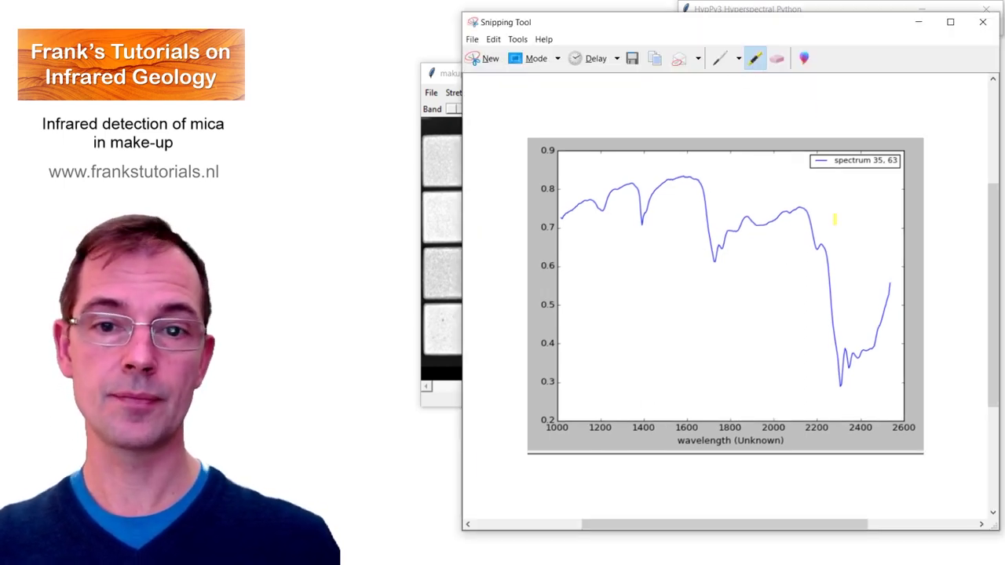
pyautogui.moveTo(814, 245); pyautogui.dragTo(822, 246)
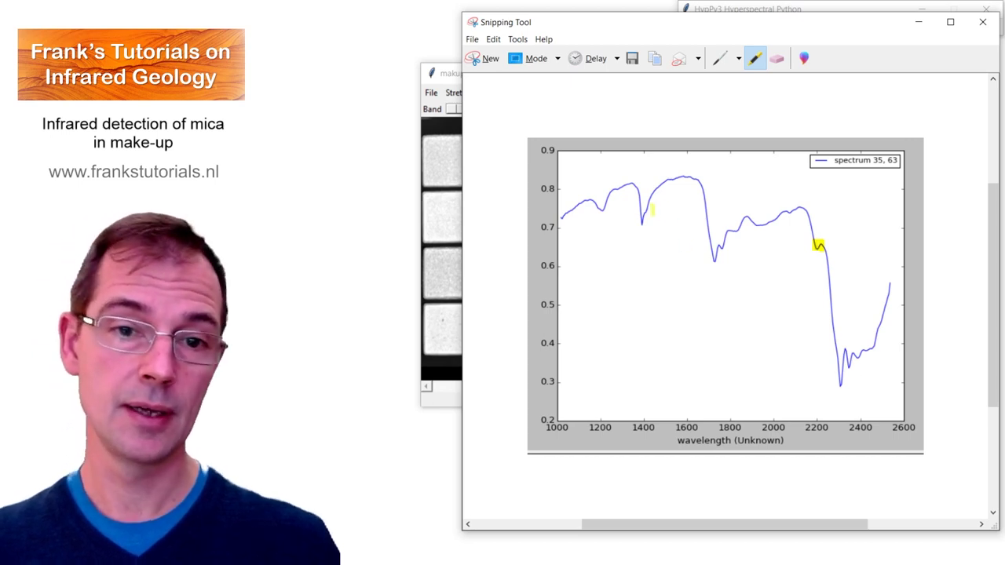
pyautogui.moveTo(644, 212); pyautogui.dragTo(646, 213)
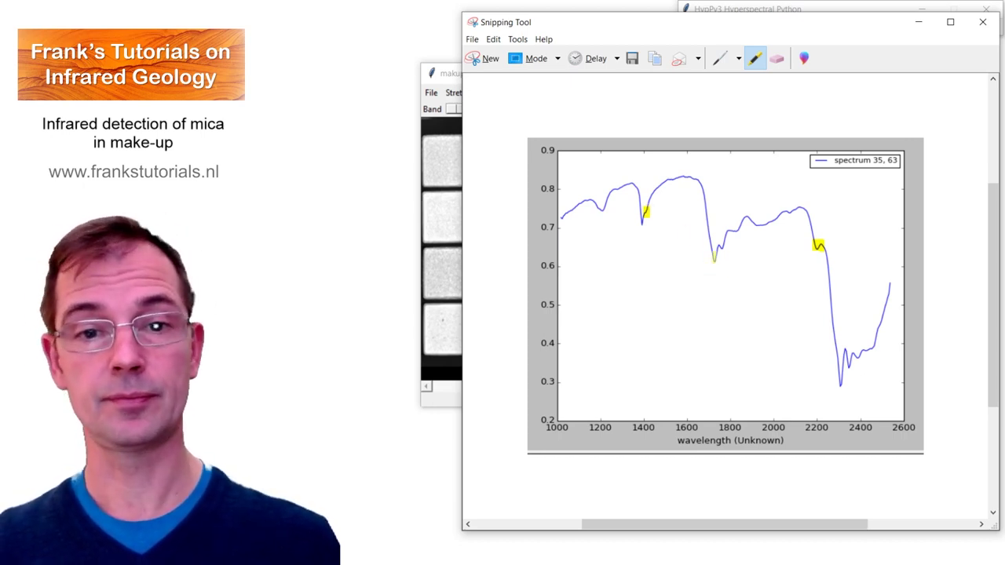
pyautogui.moveTo(714, 259)
pyautogui.mouseDown()
pyautogui.moveTo(722, 238)
pyautogui.moveTo(763, 223)
pyautogui.mouseUp()
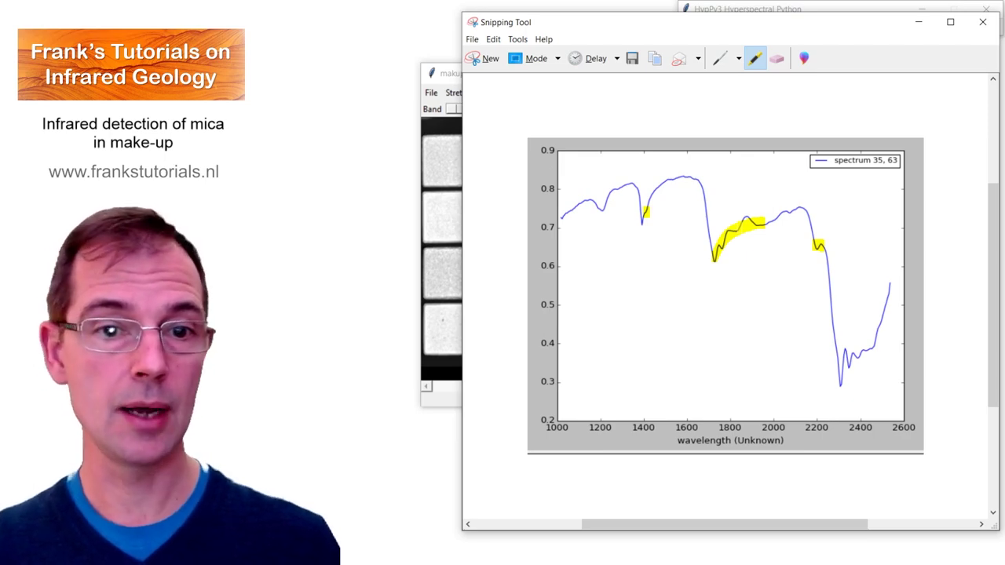
pyautogui.moveTo(591, 200); pyautogui.dragTo(608, 208)
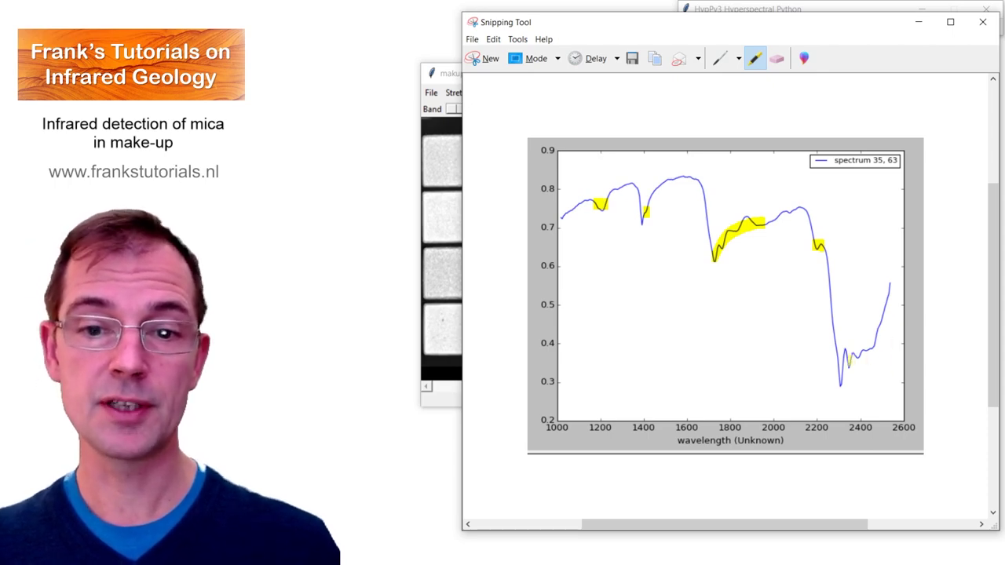
pyautogui.moveTo(849, 362)
pyautogui.mouseDown()
pyautogui.moveTo(858, 357)
pyautogui.moveTo(840, 386)
pyautogui.mouseUp()
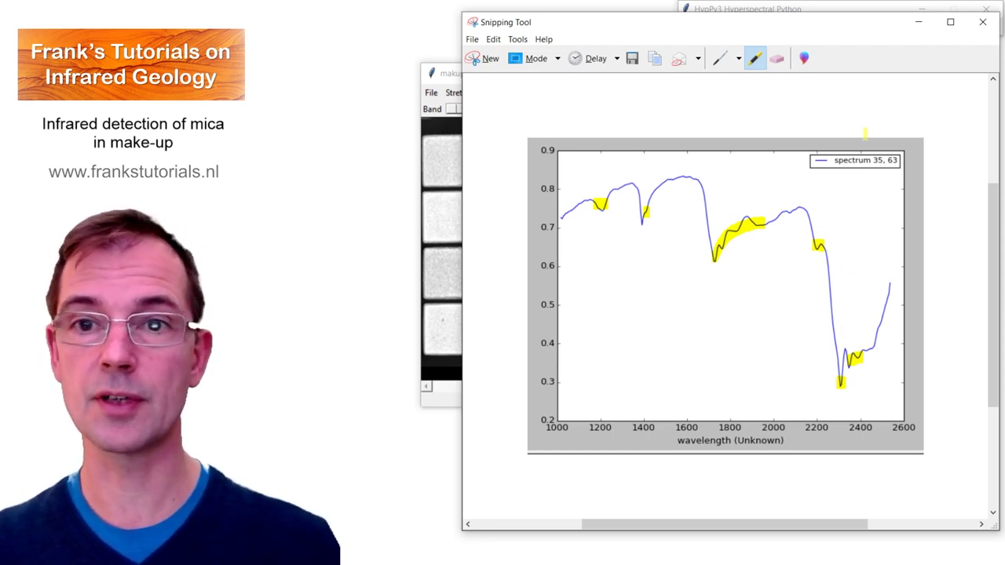
pyautogui.click(983, 23)
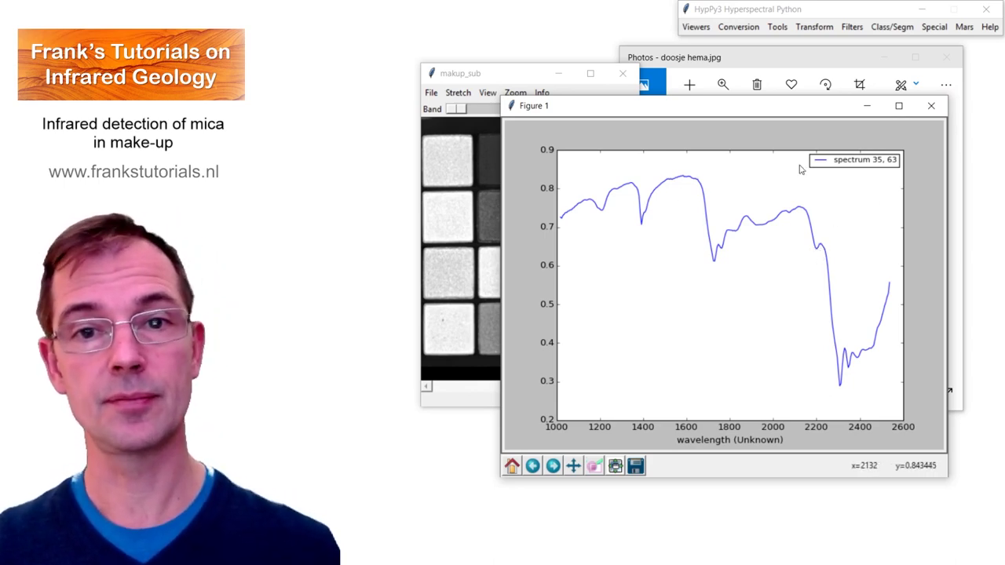
# Close the Figure 1 plot and bring up Open Image in the makup_sub viewer
pyautogui.moveTo(803, 111); pyautogui.dragTo(854, 76)
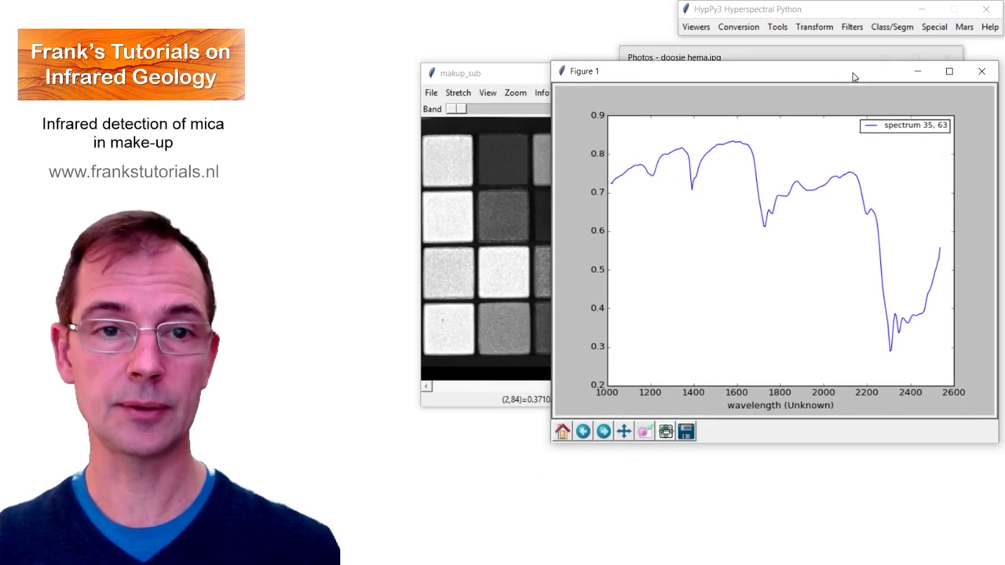
pyautogui.click(983, 72)
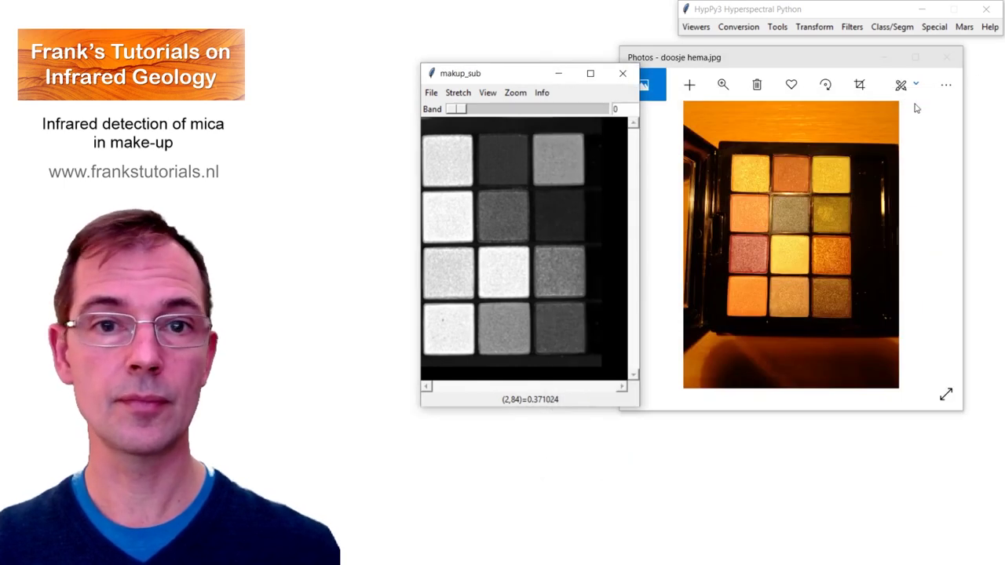
pyautogui.click(697, 28)
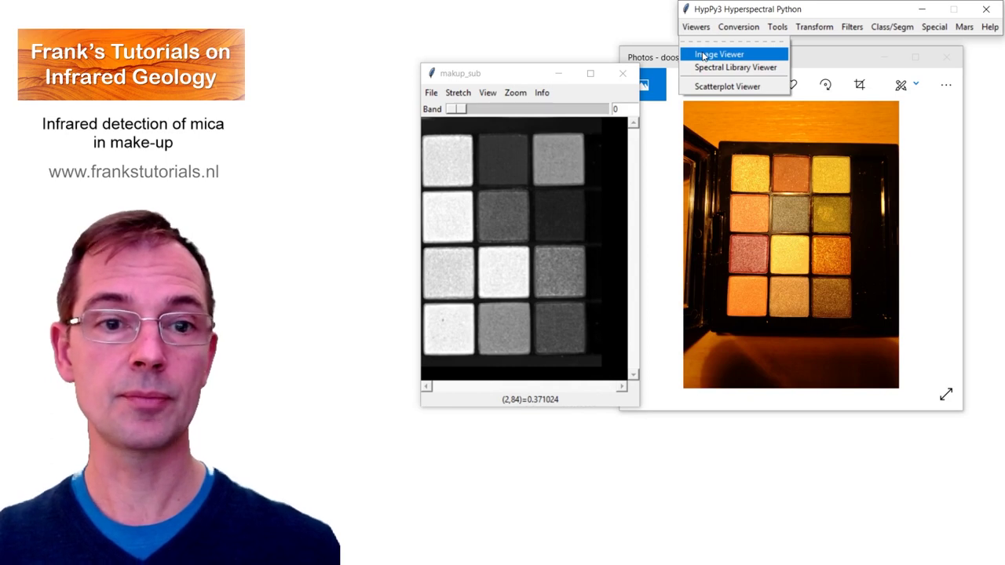
pyautogui.click(565, 41)
pyautogui.click(430, 92)
pyautogui.click(429, 156)
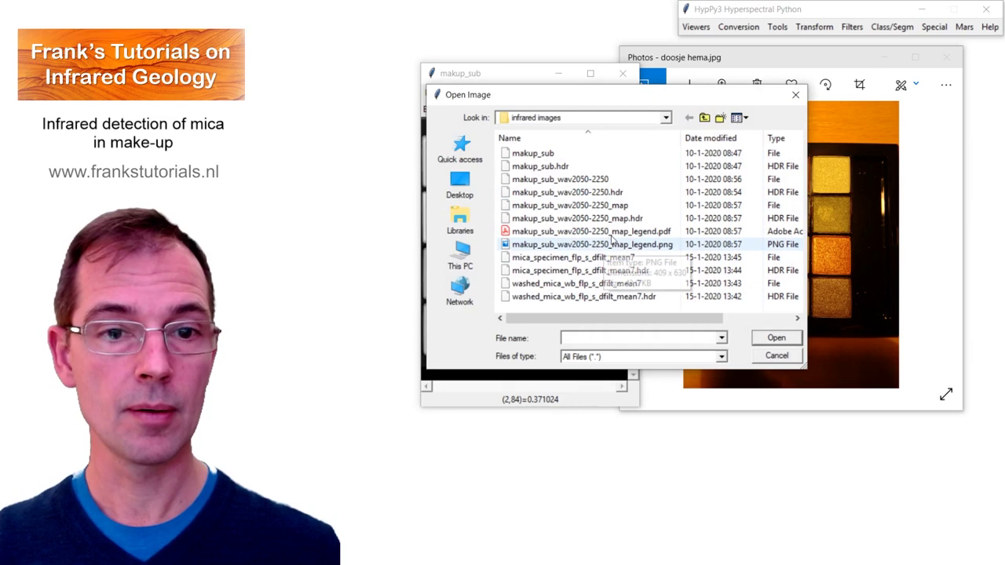
# Load makup_sub_wav2050-2250_map and make its viewer window slightly taller
pyautogui.click(597, 205)
pyautogui.click(775, 338)
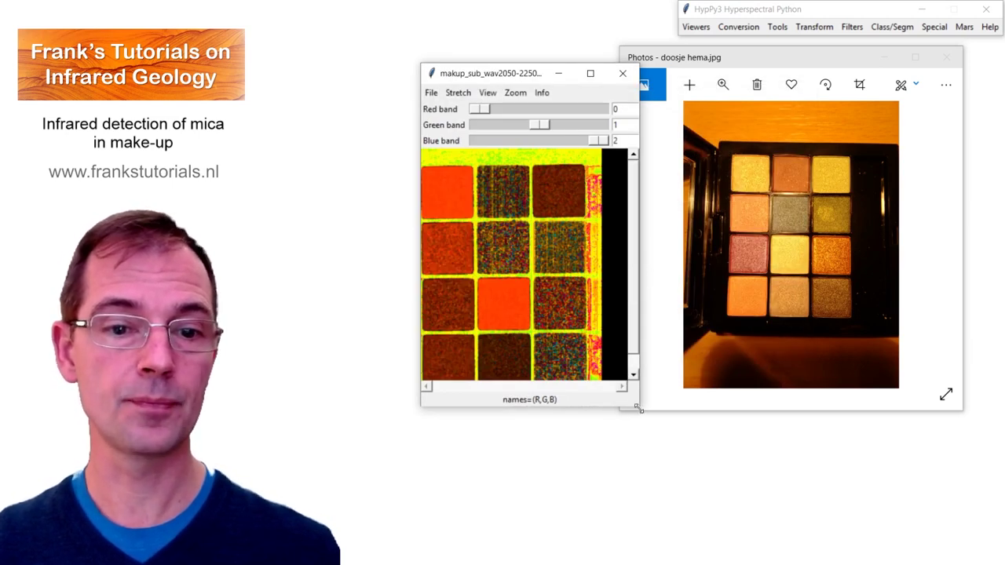
pyautogui.moveTo(638, 407); pyautogui.dragTo(633, 431)
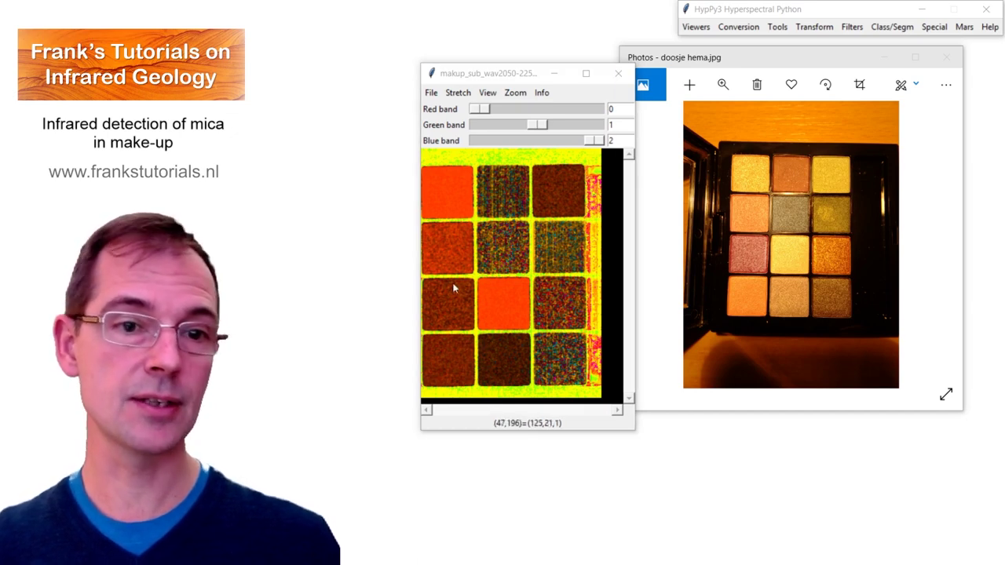
# Place the 2200–2250 map legend below the palette photo and shift the map window up-left
pyautogui.moveTo(820, 57); pyautogui.dragTo(834, 98)
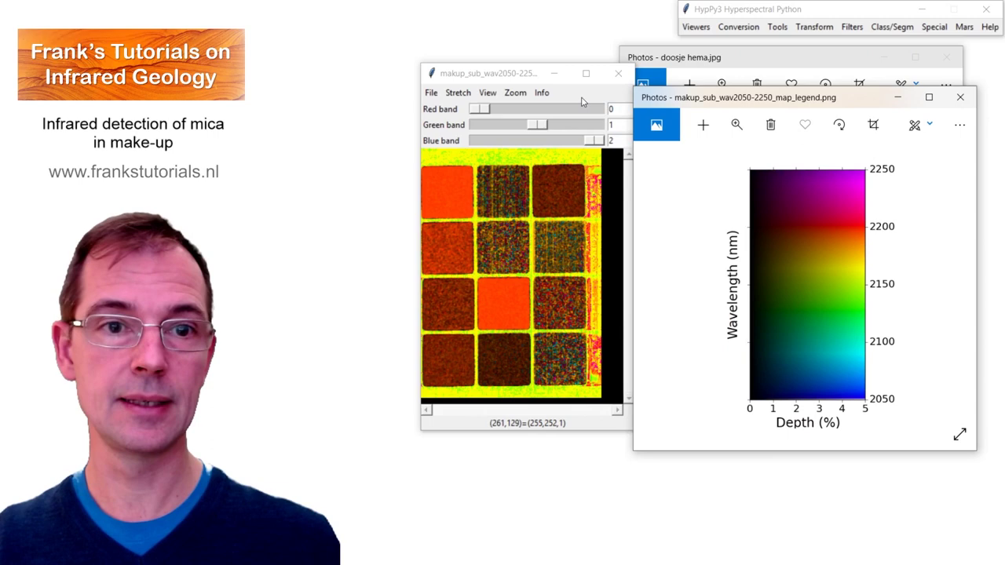
pyautogui.moveTo(510, 76); pyautogui.dragTo(499, 93)
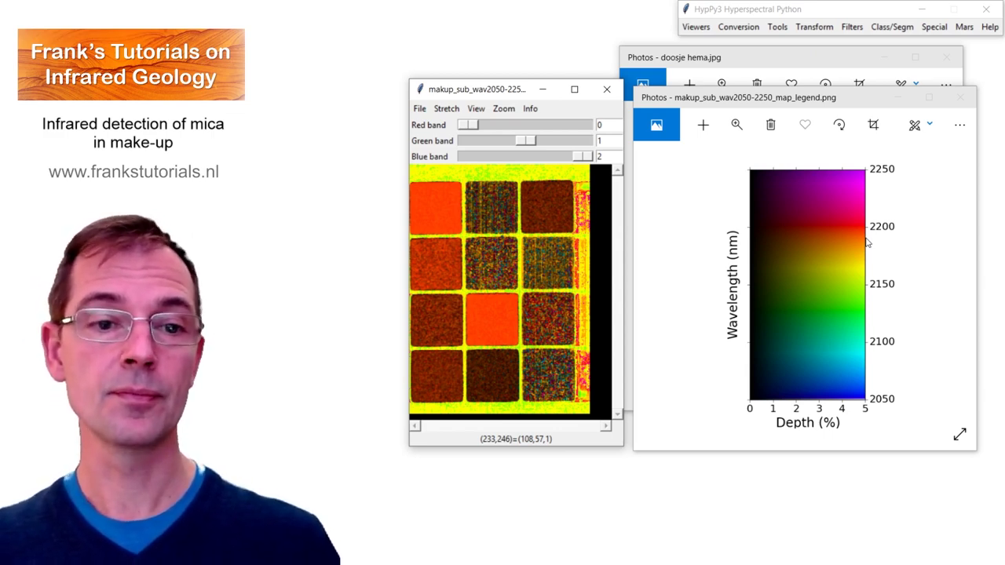
pyautogui.moveTo(747, 102); pyautogui.dragTo(731, 412)
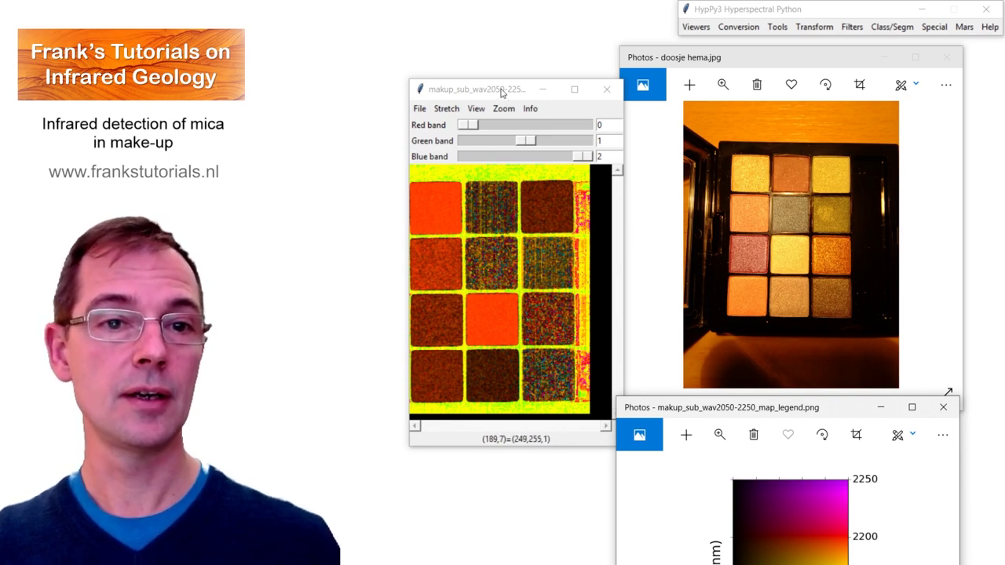
pyautogui.moveTo(501, 92); pyautogui.dragTo(419, 53)
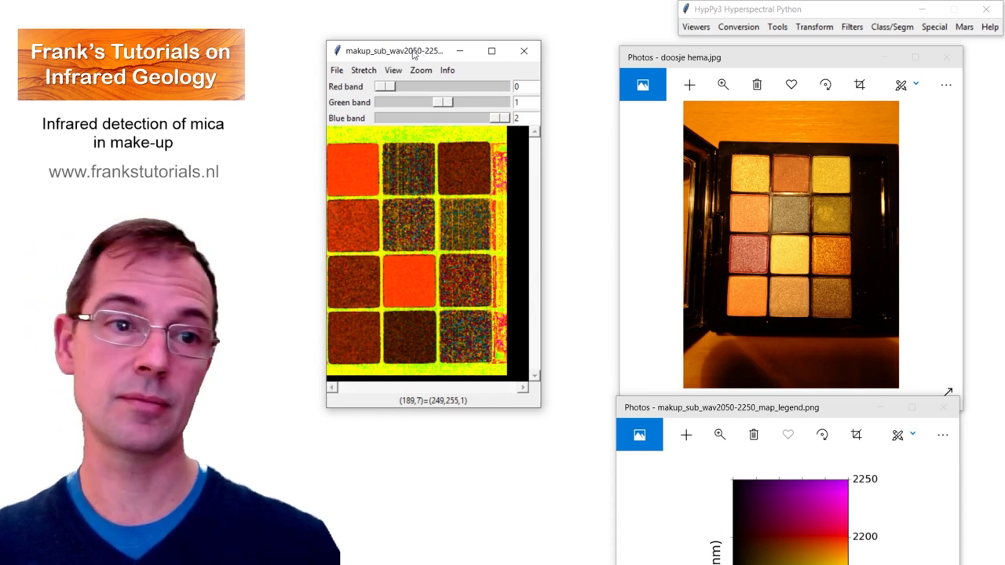
pyautogui.click(338, 71)
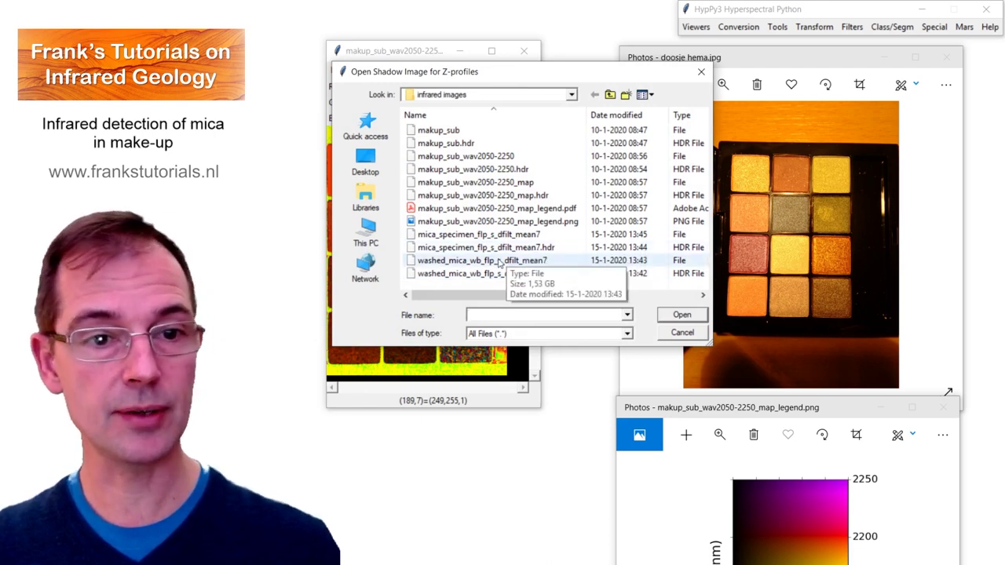
pyautogui.click(438, 129)
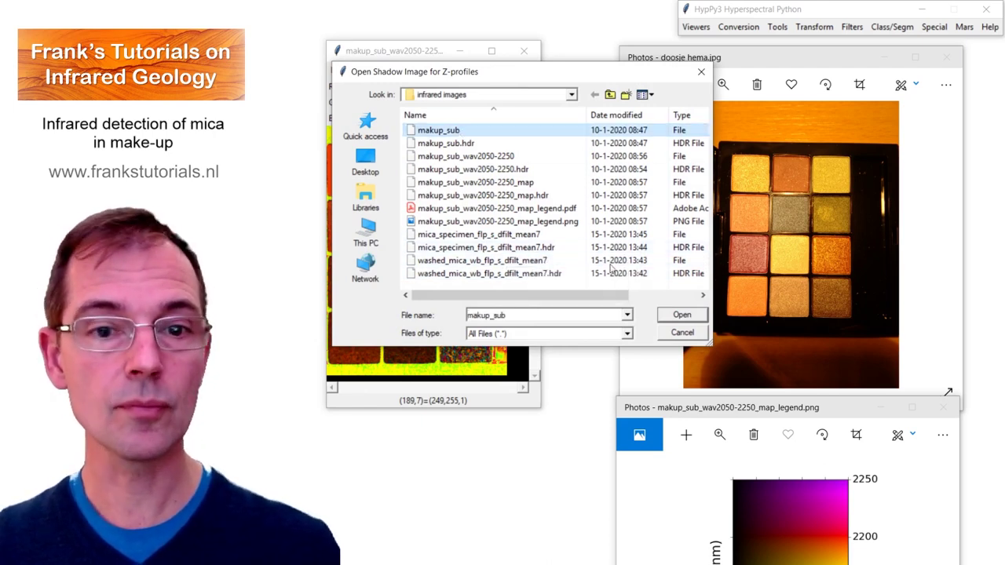
pyautogui.click(680, 316)
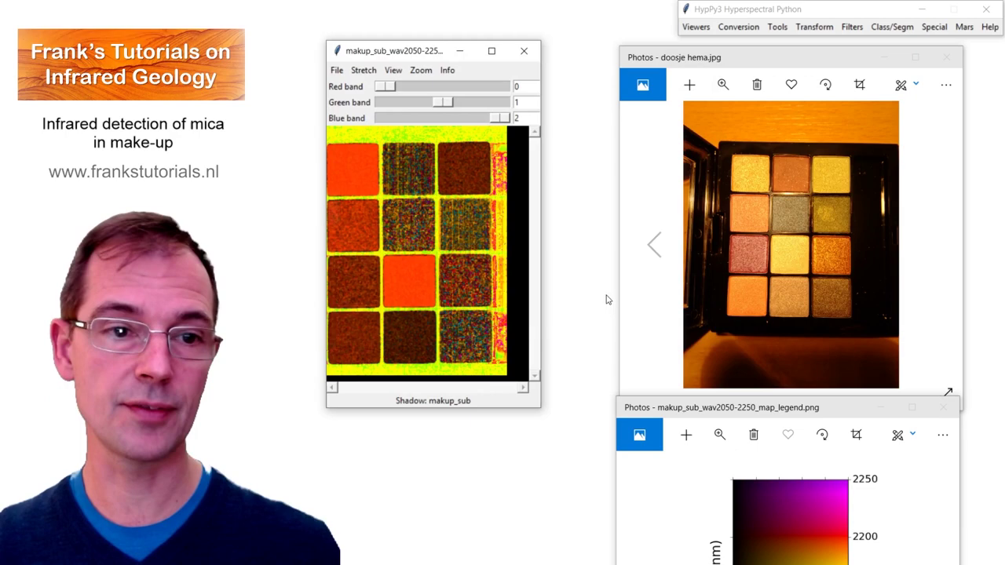
pyautogui.click(355, 177)
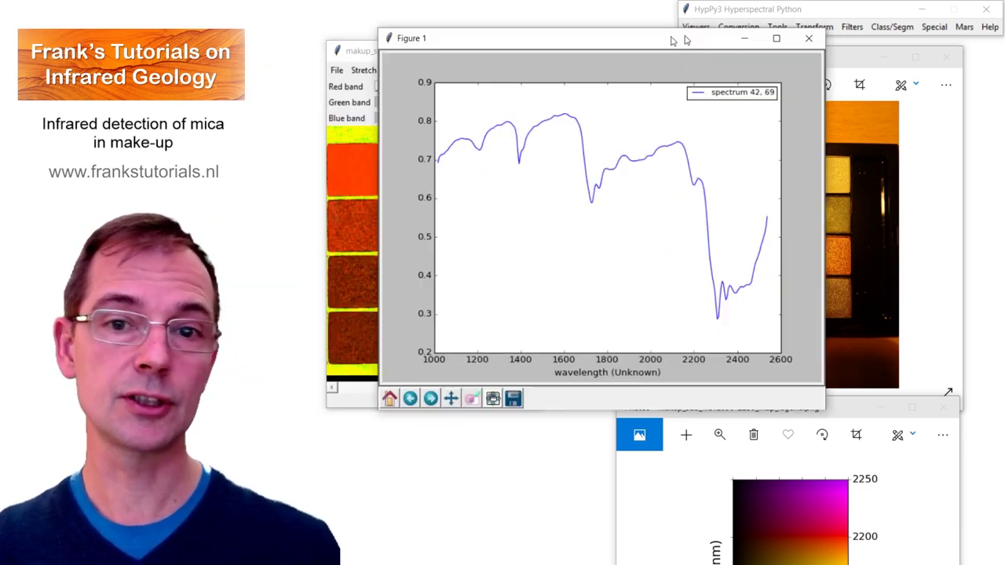
pyautogui.moveTo(671, 39)
pyautogui.mouseDown()
pyautogui.moveTo(855, 43)
pyautogui.moveTo(841, 42)
pyautogui.mouseUp()
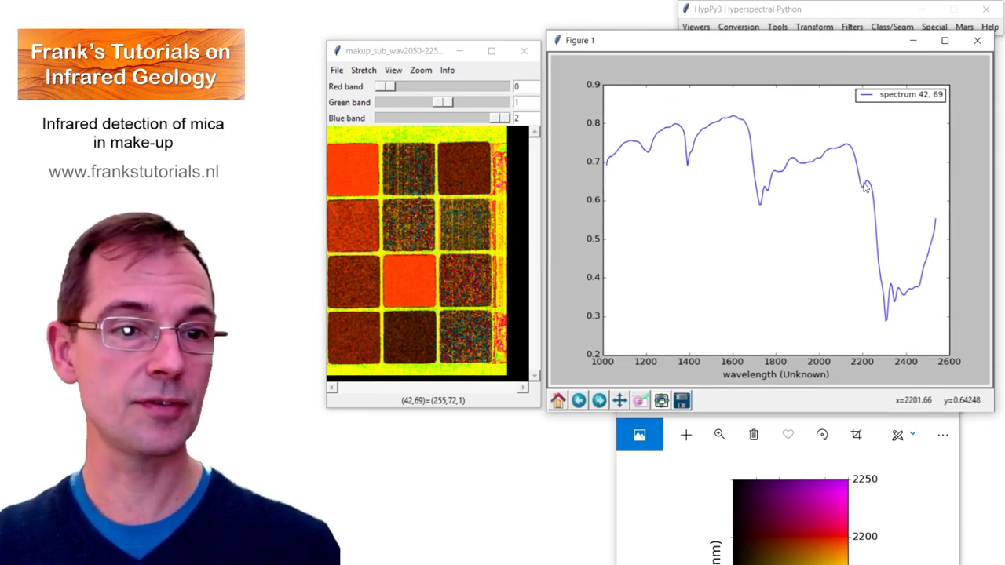
pyautogui.click(466, 173)
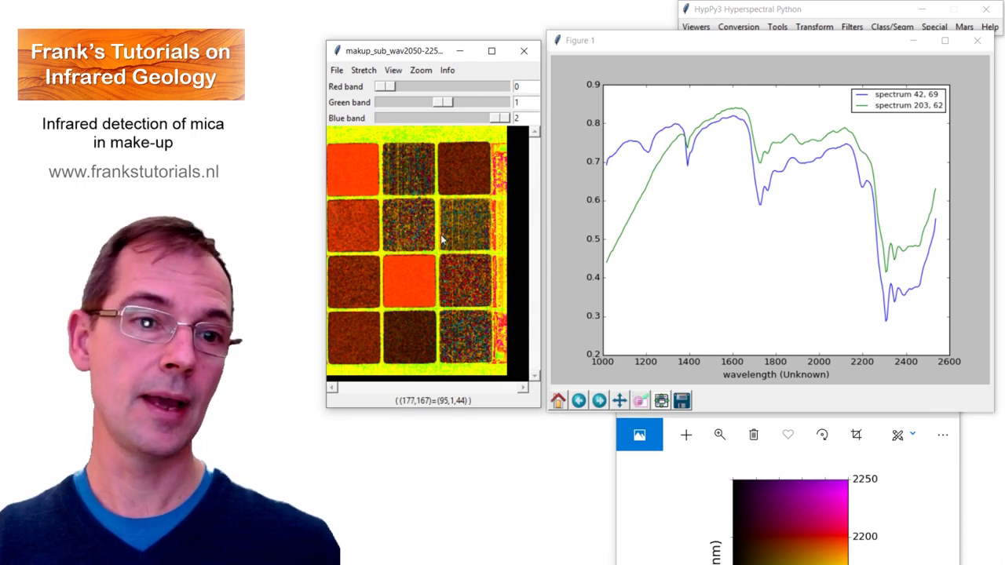
pyautogui.click(411, 168)
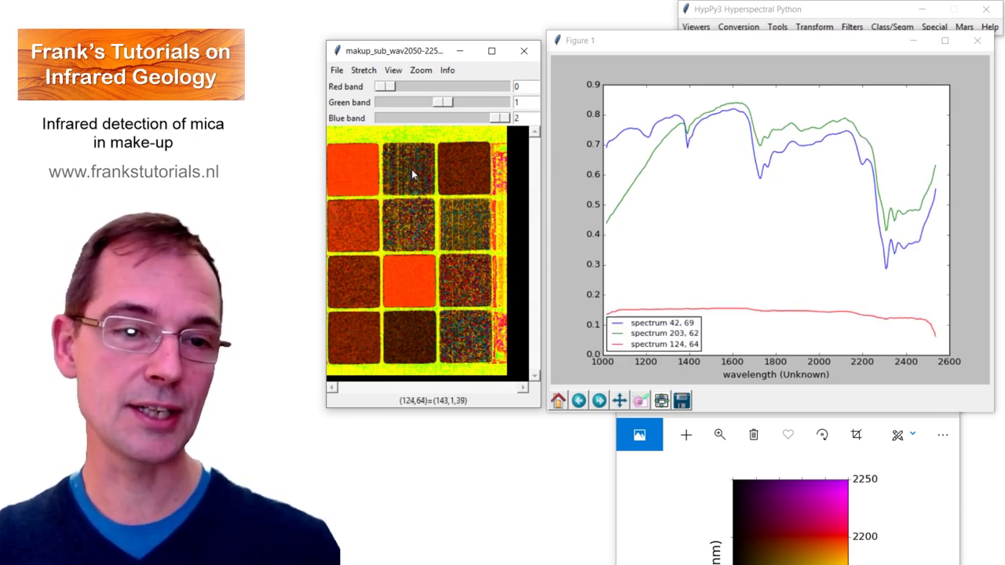
pyautogui.click(978, 42)
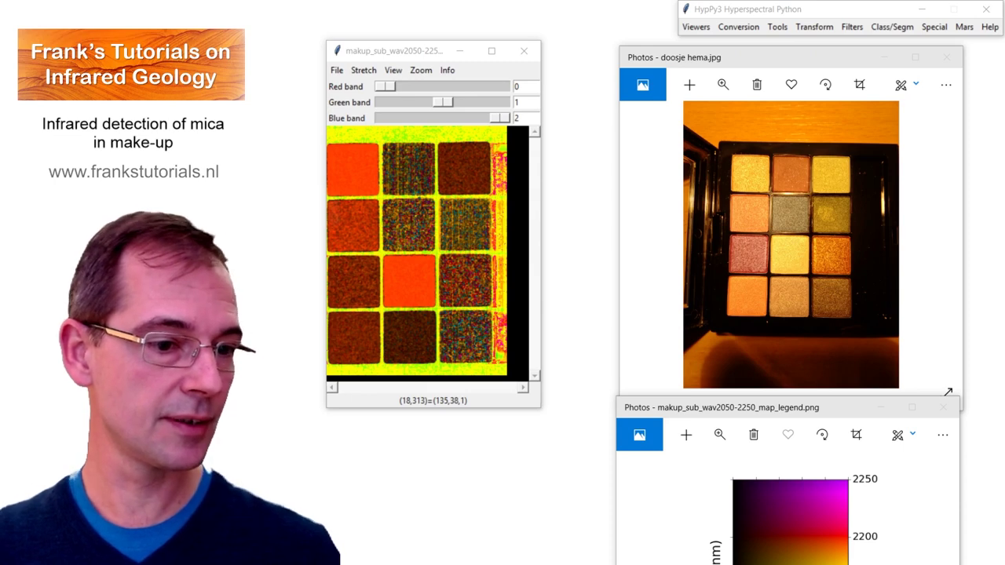
pyautogui.click(661, 269)
pyautogui.moveTo(794, 62); pyautogui.dragTo(637, 49)
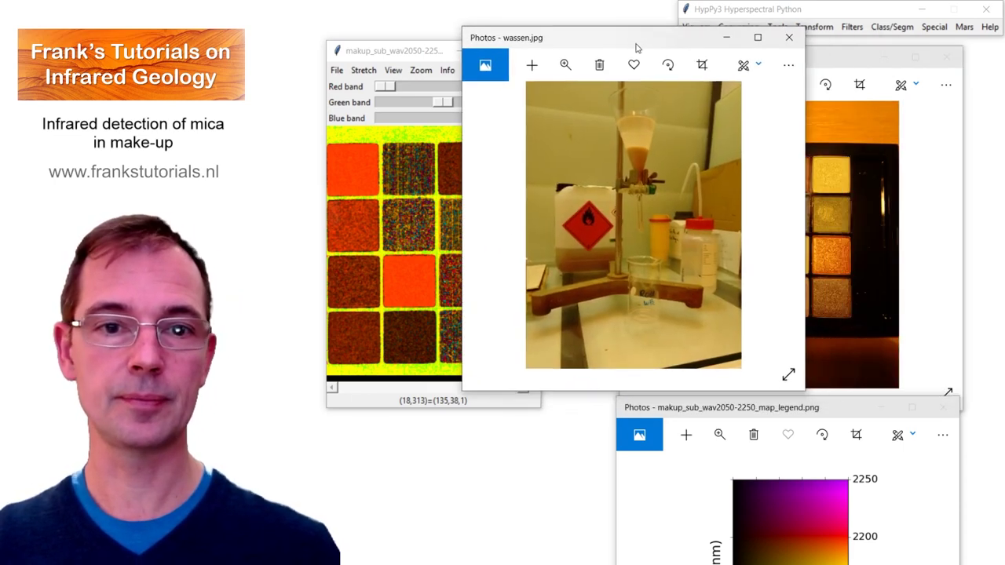
pyautogui.moveTo(805, 392); pyautogui.dragTo(892, 508)
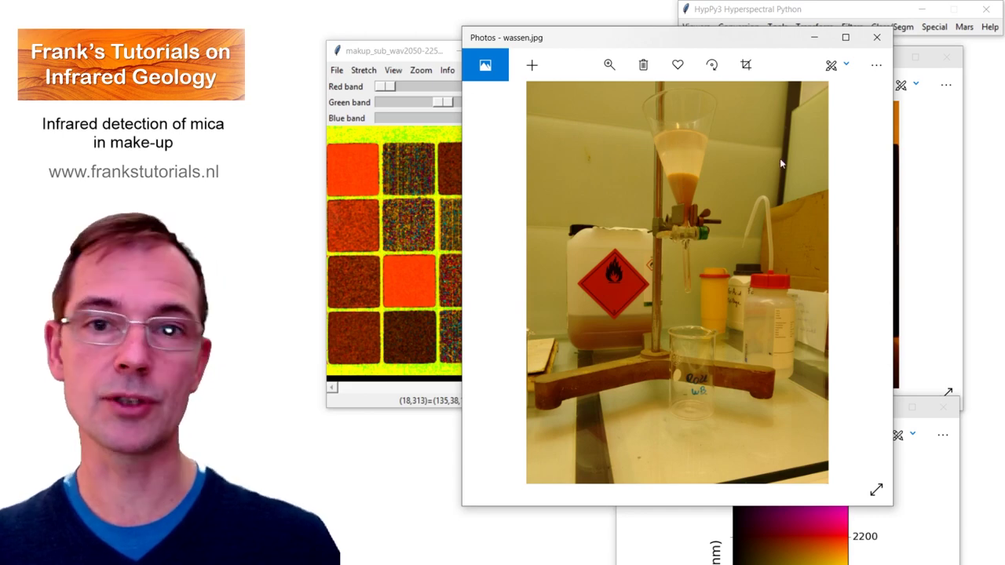
pyautogui.click(877, 37)
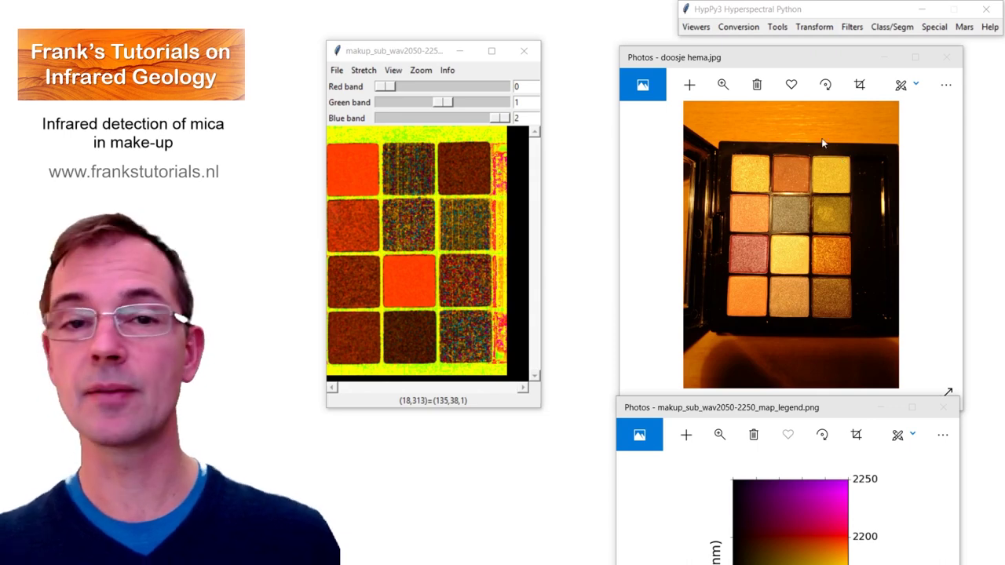
# Open washed_mica_wb_flp_s_dfilt_mean7 in a new Image Viewer at the upper left
pyautogui.click(695, 27)
pyautogui.click(718, 53)
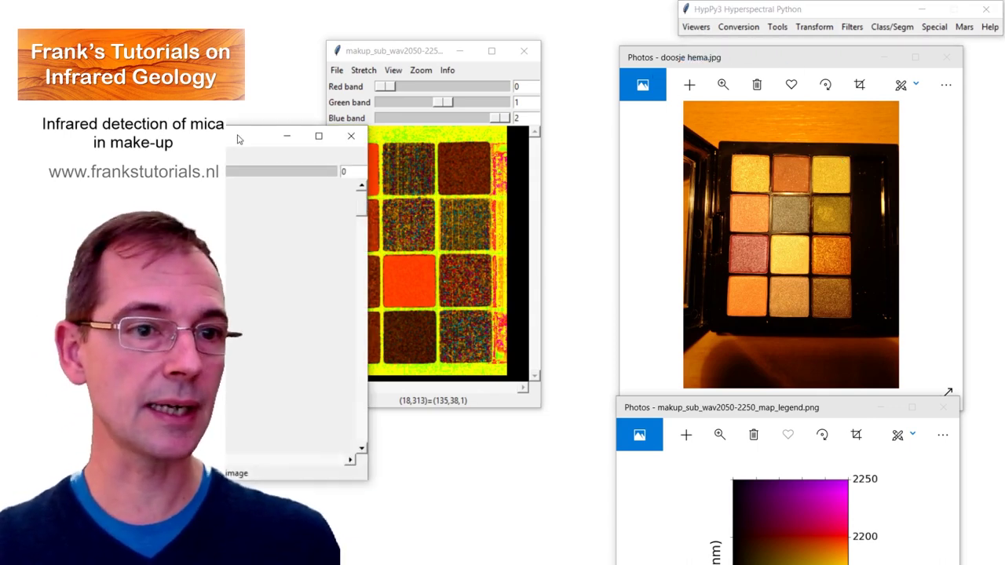
pyautogui.moveTo(238, 139); pyautogui.dragTo(588, 49)
pyautogui.click(442, 68)
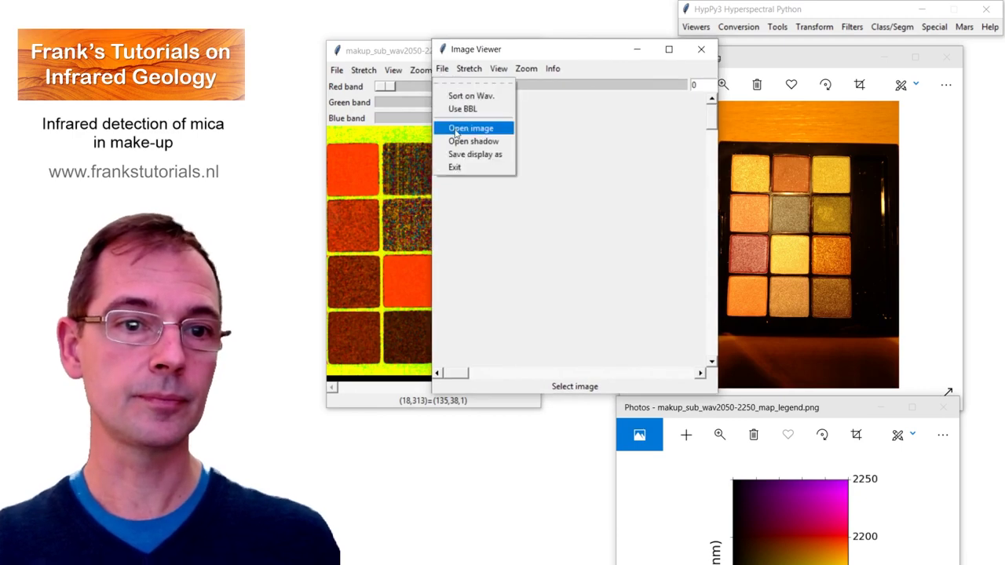
pyautogui.click(456, 131)
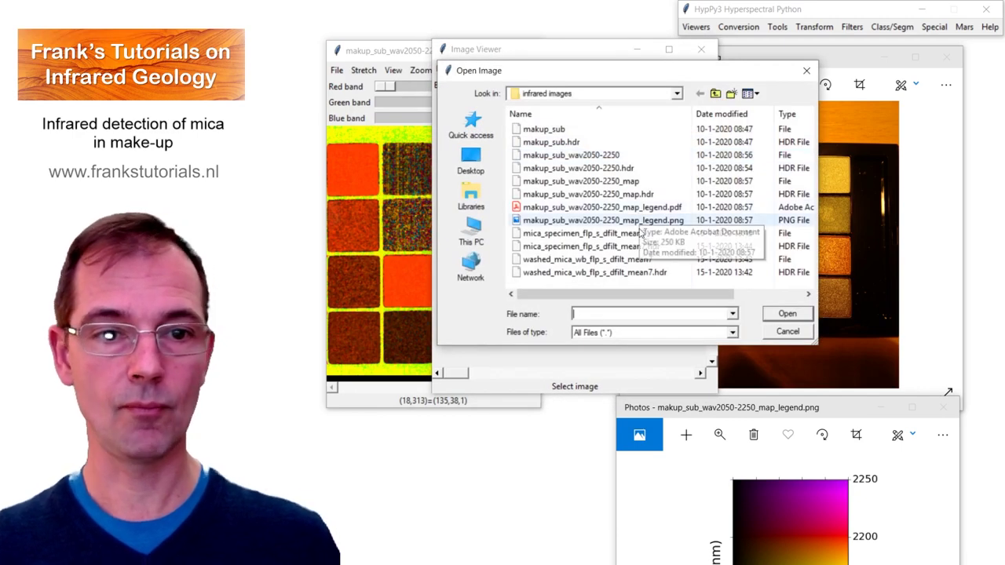
pyautogui.click(638, 261)
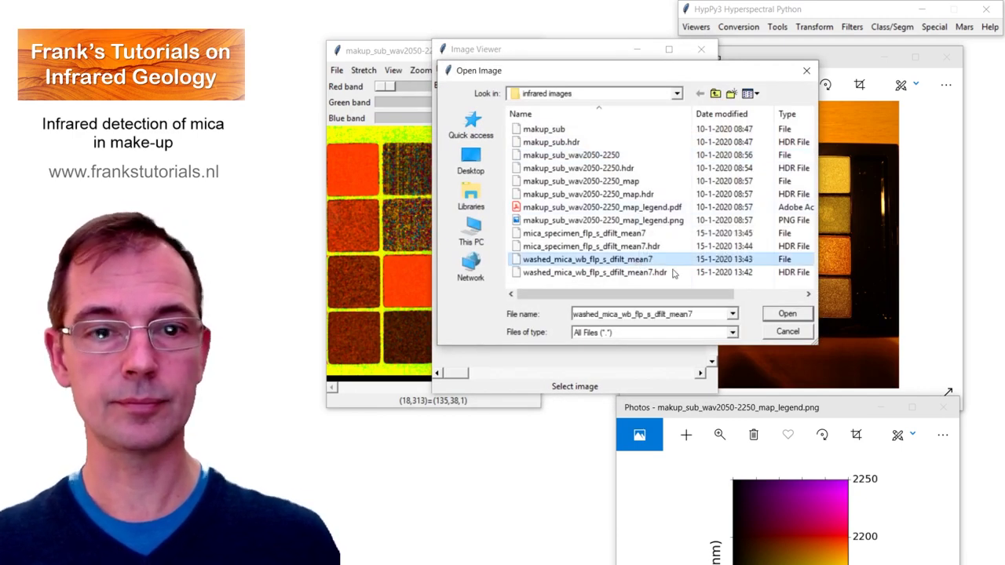
pyautogui.click(787, 314)
pyautogui.moveTo(594, 50); pyautogui.dragTo(468, 21)
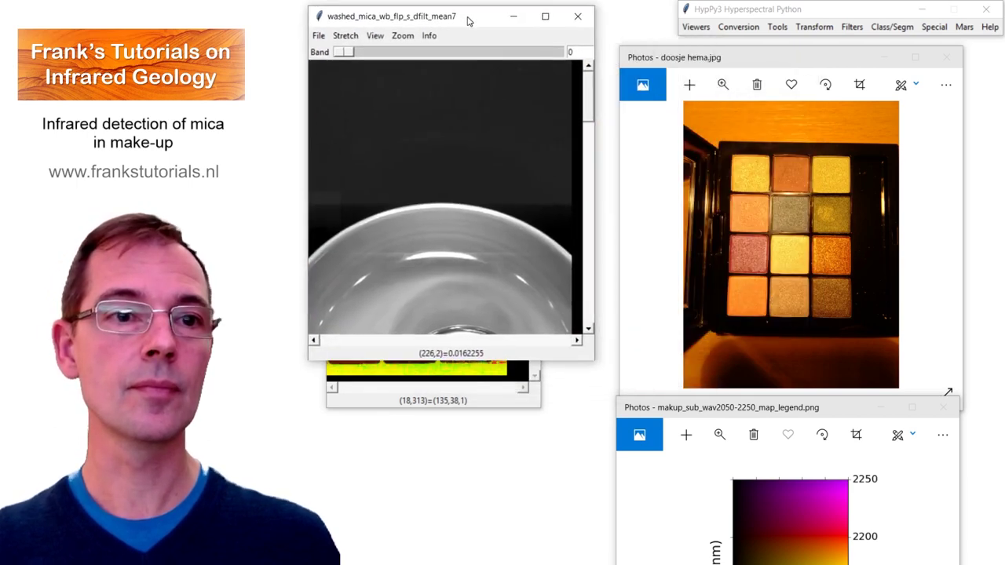
pyautogui.moveTo(589, 119); pyautogui.dragTo(593, 154)
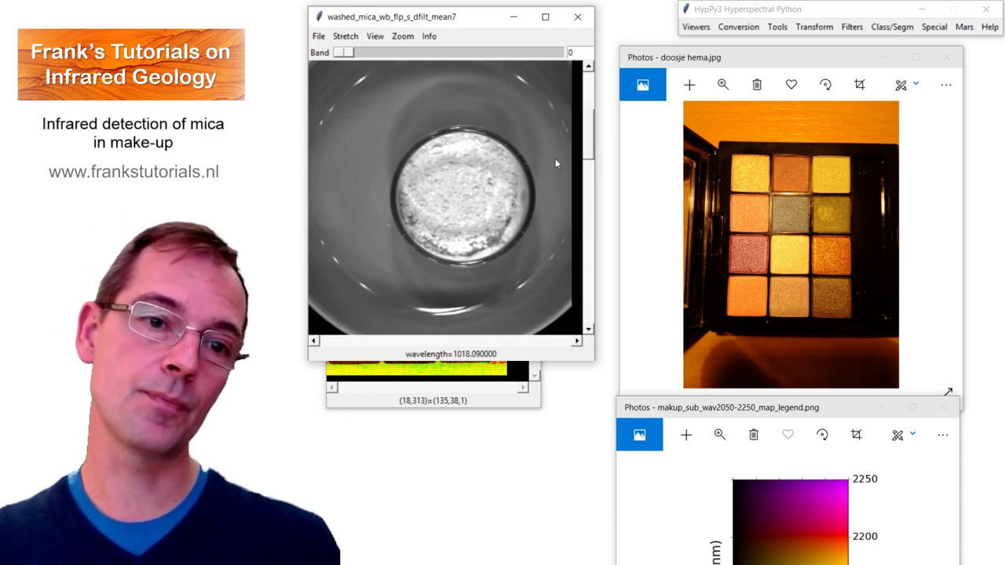
# Plot the spectrum of pixel 216, 472 in the mica dish and arrange the windows
pyautogui.click(459, 187)
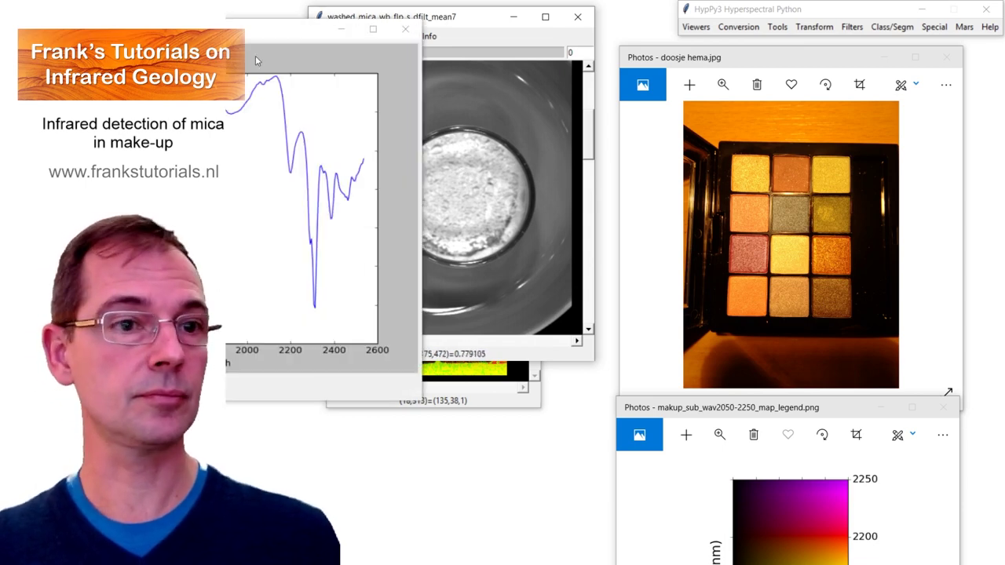
pyautogui.moveTo(246, 31); pyautogui.dragTo(807, 29)
pyautogui.moveTo(481, 20); pyautogui.dragTo(413, 31)
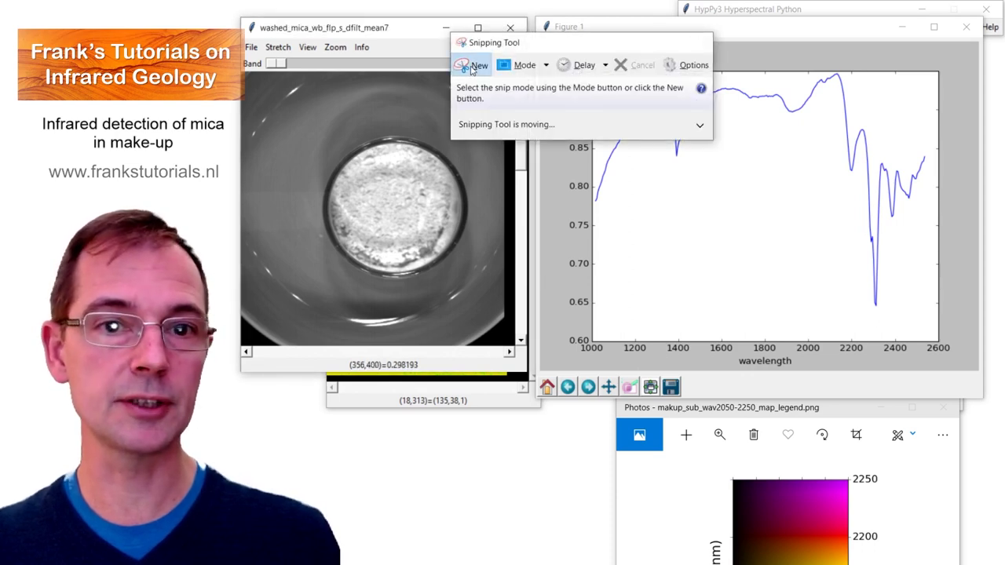
# Snip the spectrum 216, 472 plot and highlight its 1400, 2200 and 2300 nm dips in yellow
pyautogui.click(473, 65)
pyautogui.moveTo(556, 361); pyautogui.dragTo(954, 54)
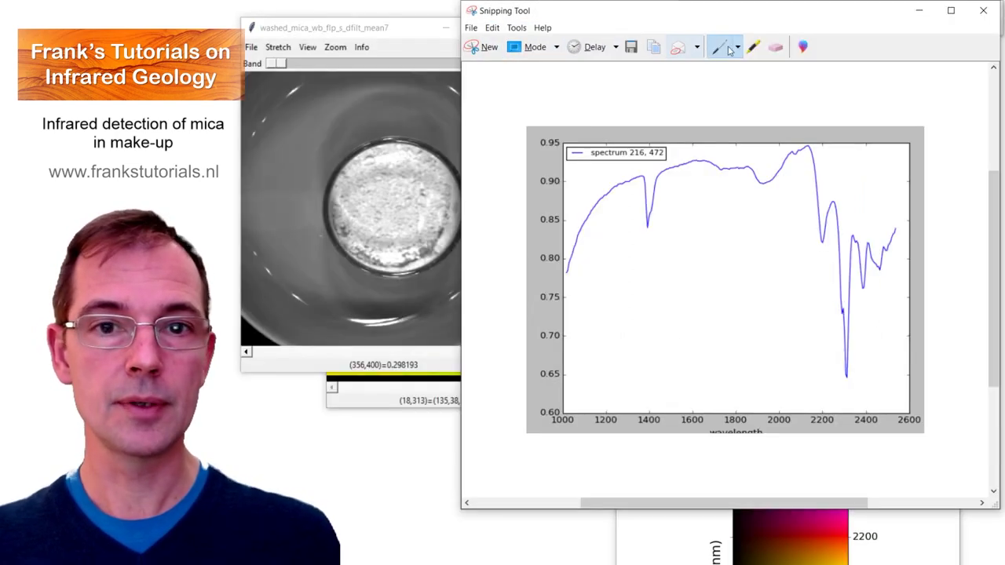
pyautogui.click(753, 48)
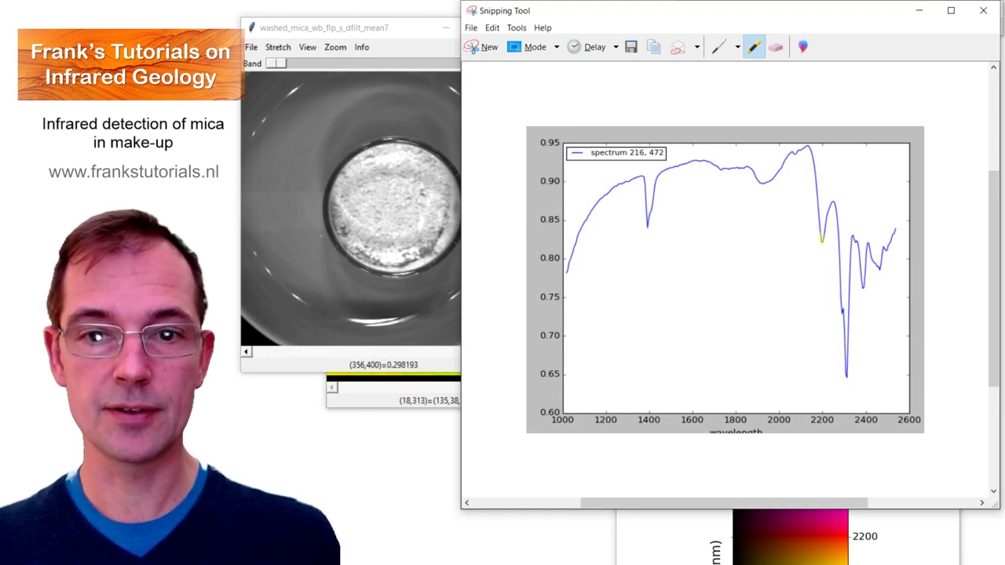
pyautogui.moveTo(819, 234); pyautogui.dragTo(821, 239)
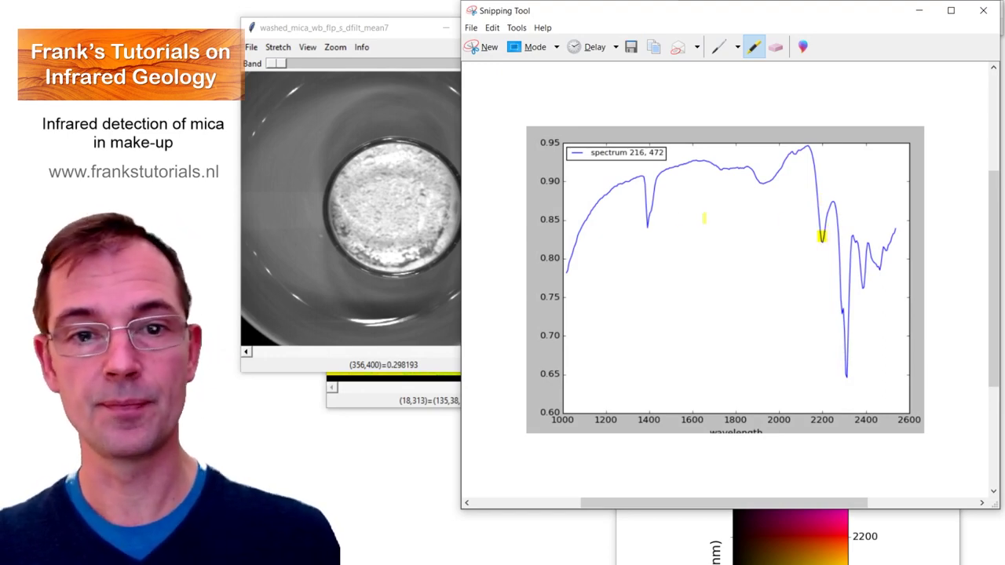
pyautogui.moveTo(650, 204); pyautogui.dragTo(652, 213)
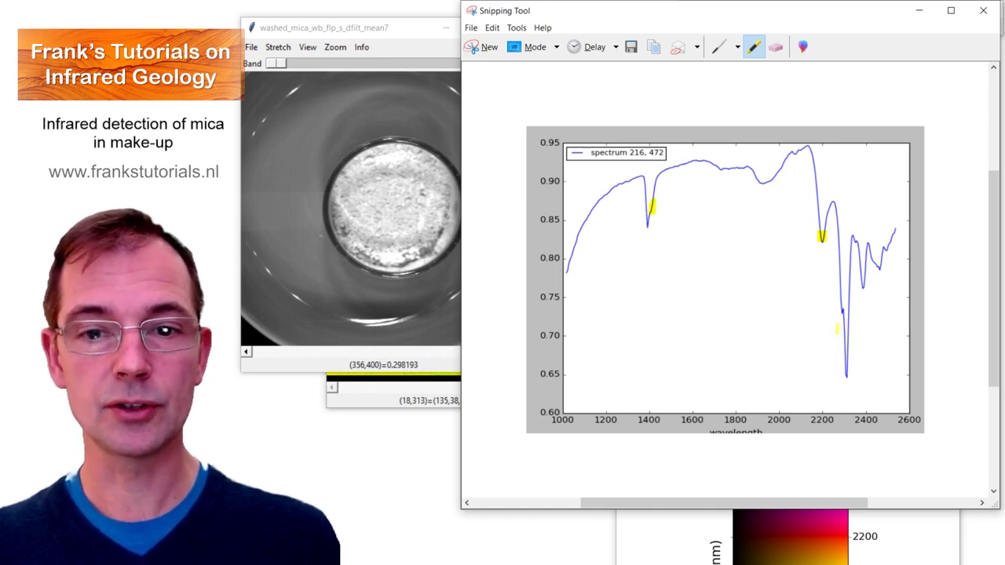
pyautogui.moveTo(840, 364); pyautogui.dragTo(846, 377)
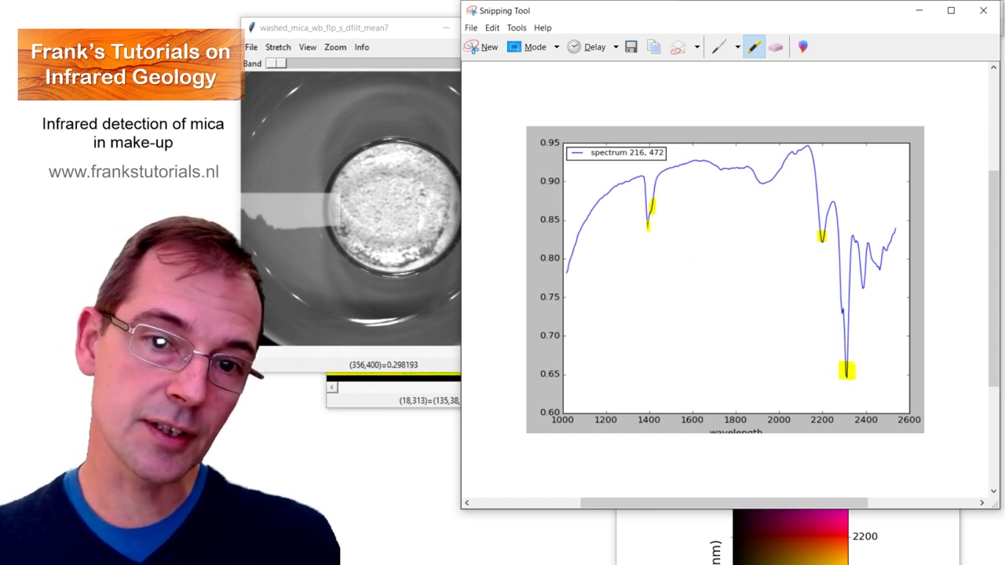
pyautogui.moveTo(647, 228); pyautogui.dragTo(646, 222)
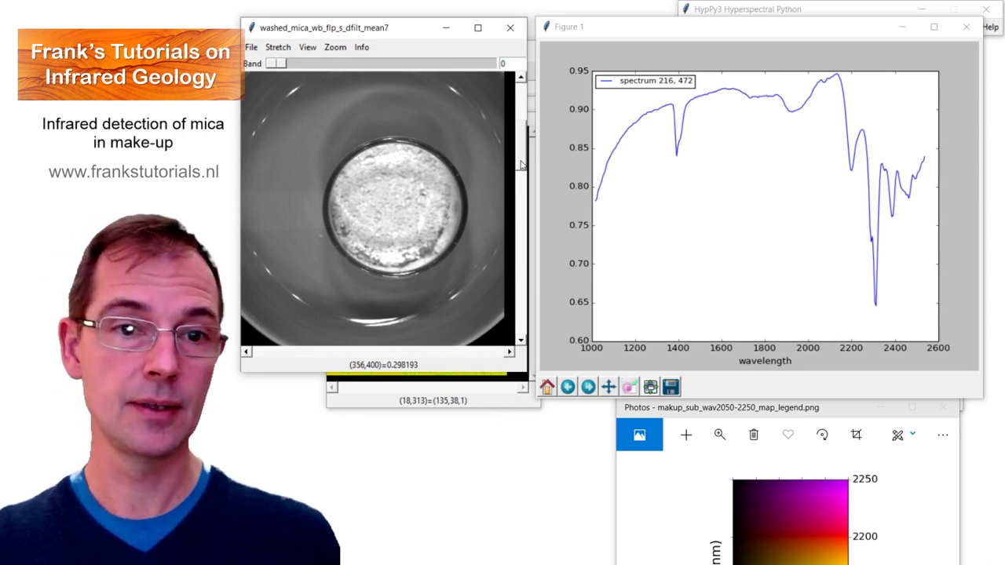
# Add spectrum 191, 1054 from a lower washed_mica pixel to Figure 1
pyautogui.moveTo(520, 163); pyautogui.dragTo(521, 233)
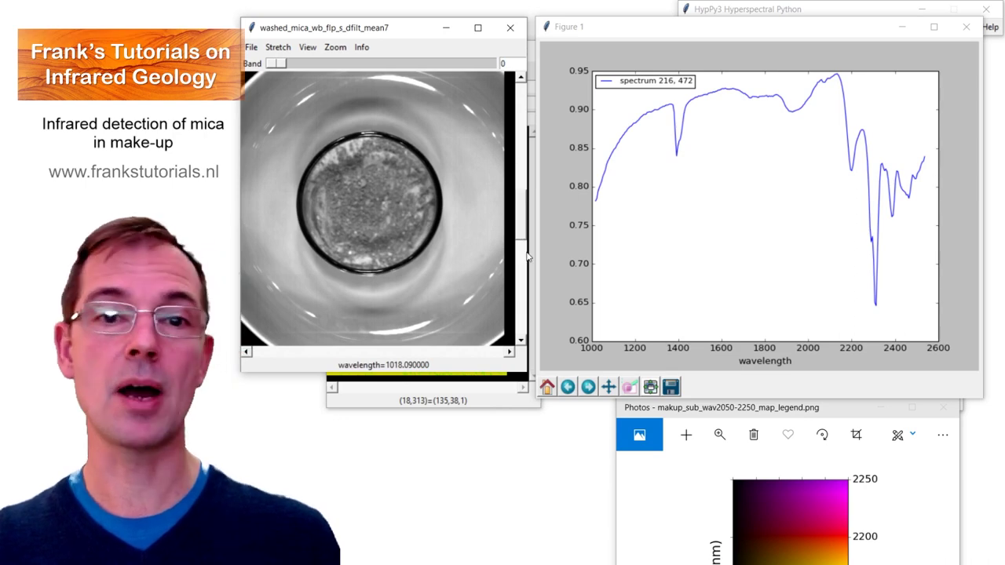
pyautogui.click(372, 220)
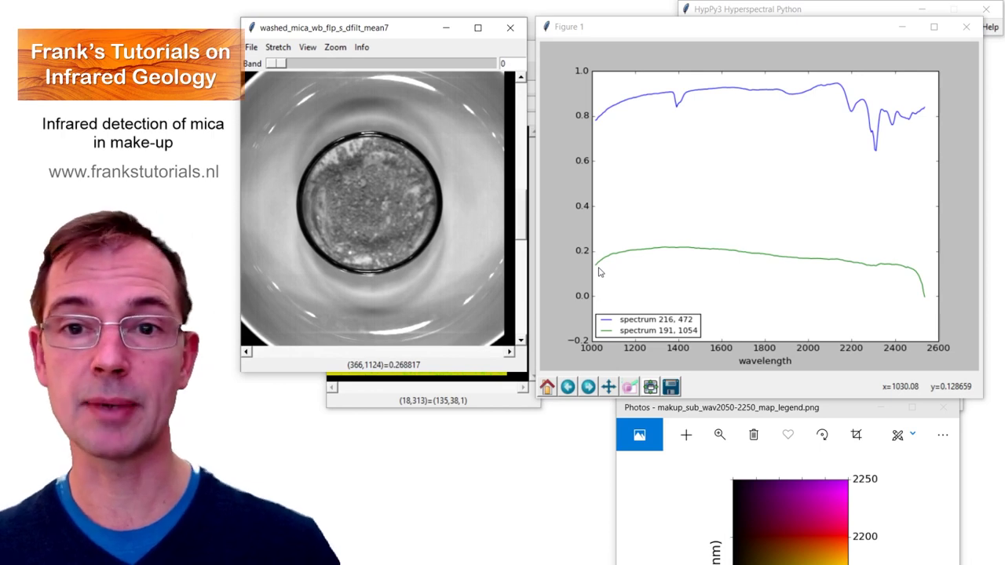
# Close Figure 1 and the washed_mica viewer, then nudge the makup_sub map slightly right
pyautogui.press('q')
pyautogui.click(510, 27)
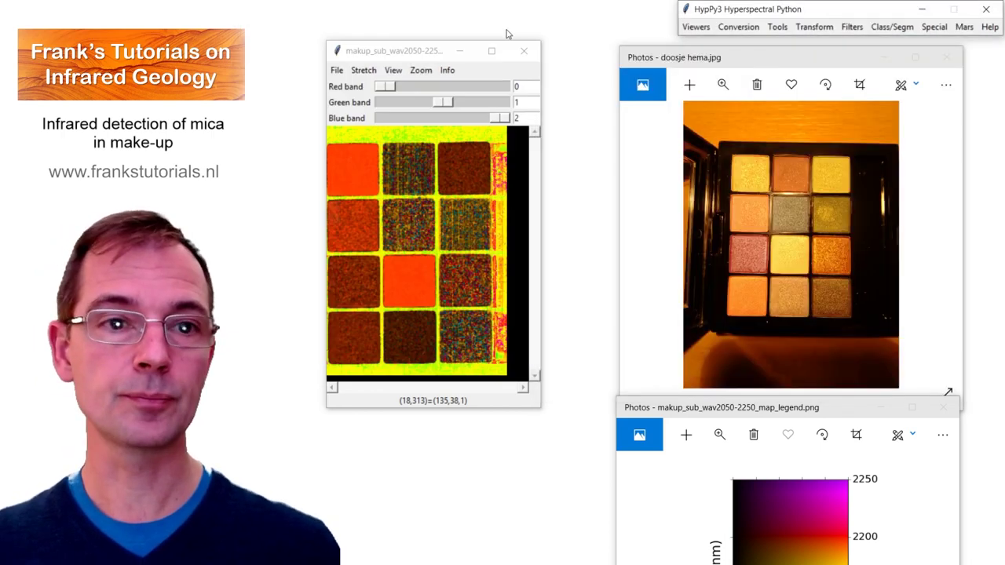
pyautogui.moveTo(422, 56); pyautogui.dragTo(484, 59)
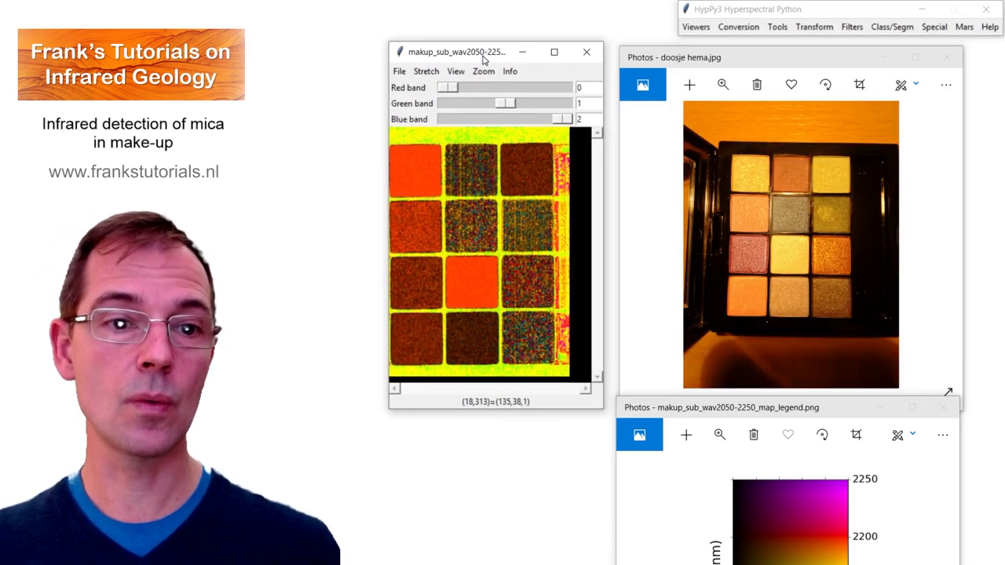